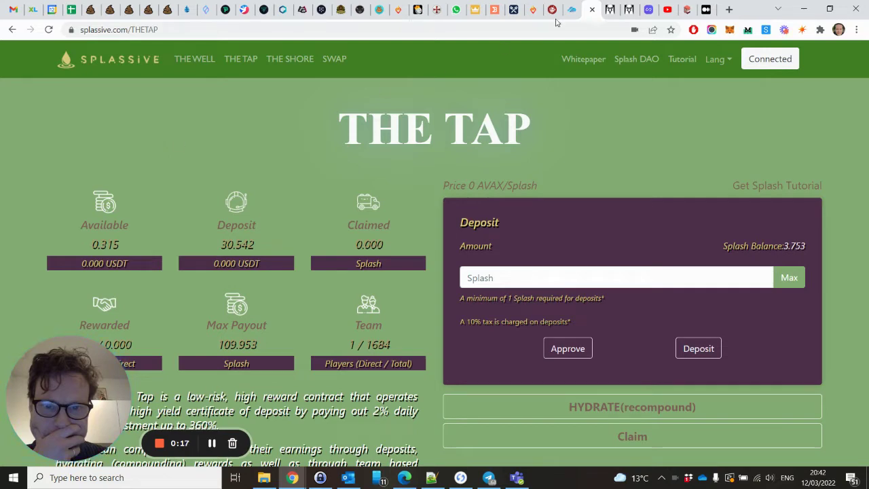
View the connected wallet's AVAX balance and recent activity in MetaMask, then close the overview
{"action": "left_click", "coordinate": [729, 30]}
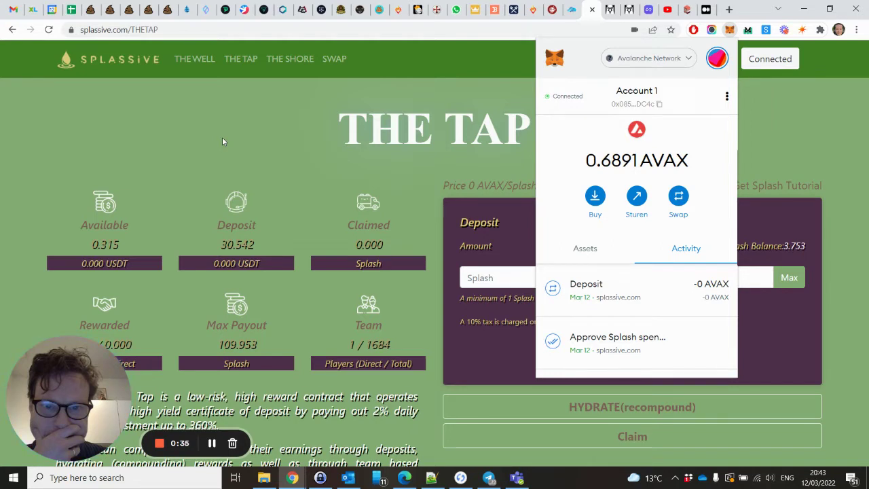
{"action": "left_click", "coordinate": [222, 142]}
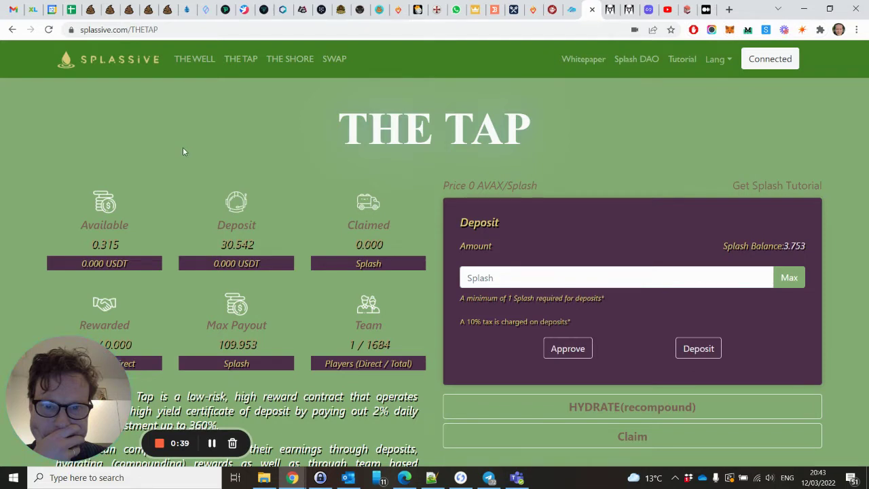
{"action": "left_click", "coordinate": [131, 67]}
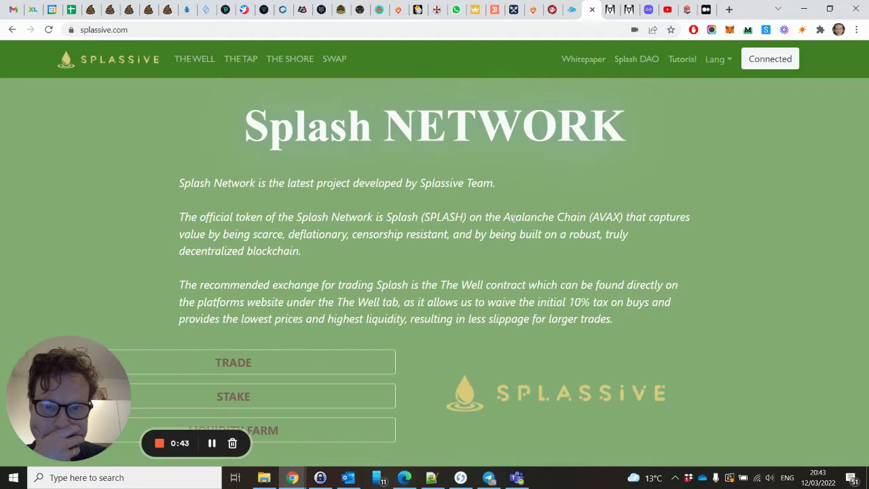
{"action": "scroll", "coordinate": [513, 217], "scroll_direction": "down", "scroll_amount": 3}
{"action": "scroll", "coordinate": [513, 217], "scroll_direction": "up", "scroll_amount": 3}
{"action": "double_click", "coordinate": [435, 216]}
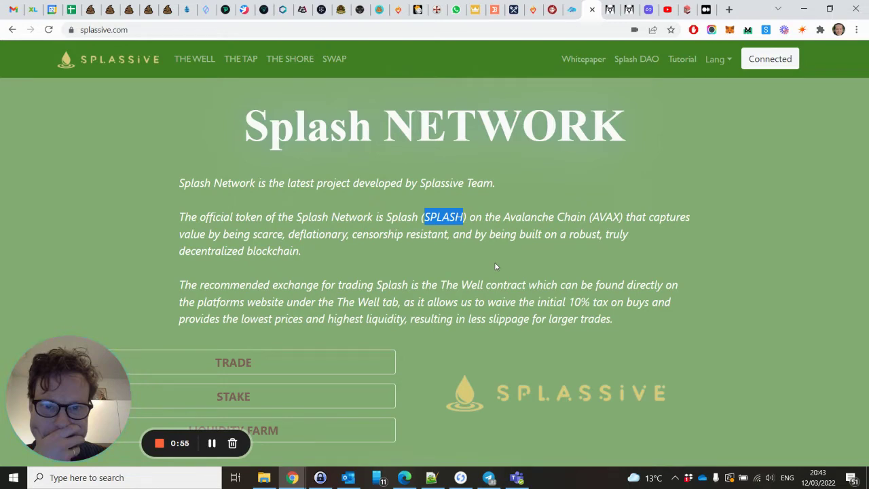
{"action": "scroll", "coordinate": [495, 266], "scroll_direction": "down", "scroll_amount": 5}
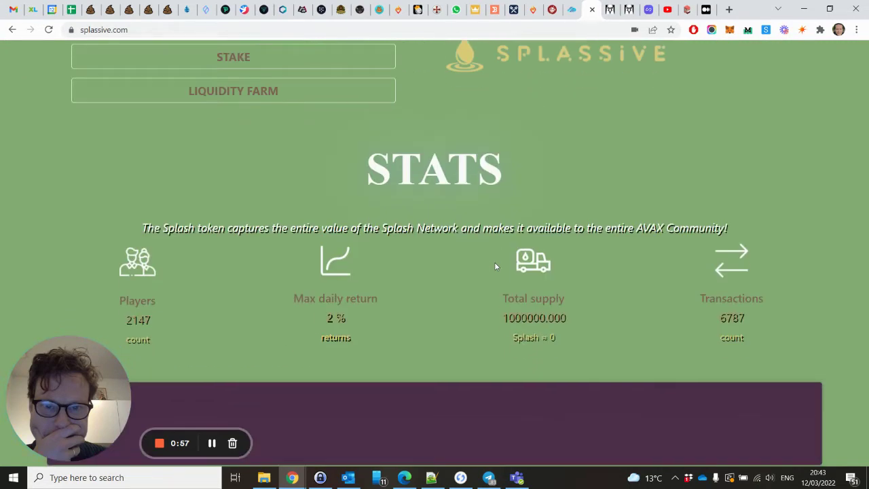
{"action": "scroll", "coordinate": [495, 267], "scroll_direction": "down", "scroll_amount": 2}
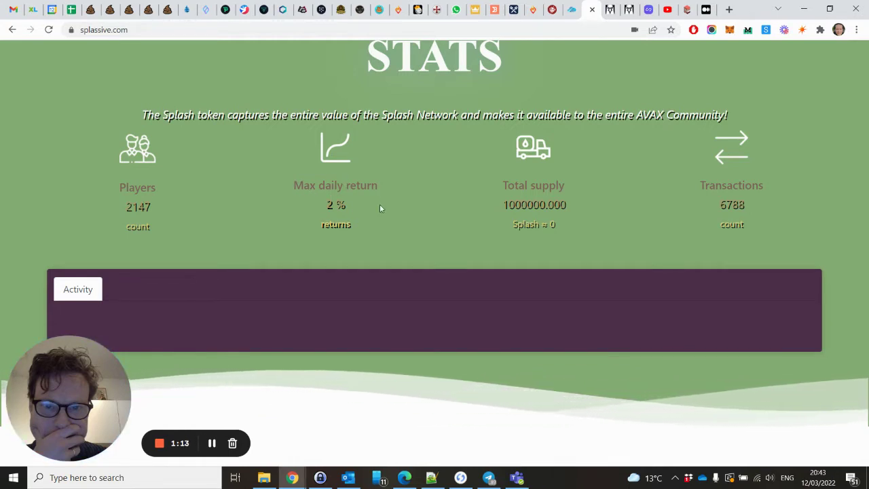
{"action": "scroll", "coordinate": [380, 211], "scroll_direction": "down", "scroll_amount": 3}
{"action": "scroll", "coordinate": [379, 210], "scroll_direction": "up", "scroll_amount": 8}
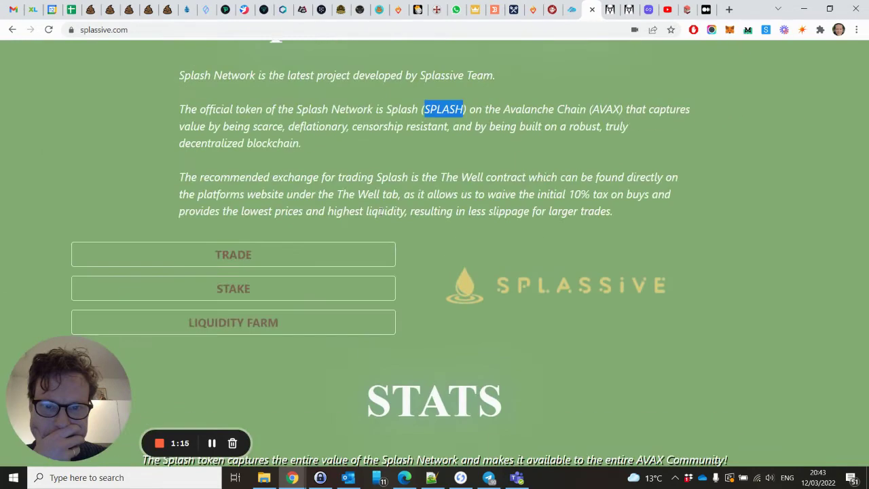
{"action": "scroll", "coordinate": [381, 211], "scroll_direction": "up", "scroll_amount": 2}
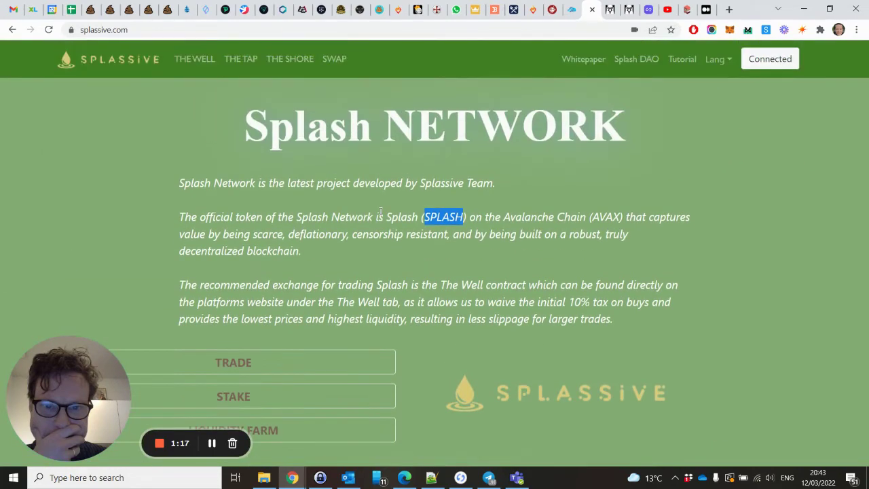
{"action": "scroll", "coordinate": [381, 212], "scroll_direction": "down", "scroll_amount": 4}
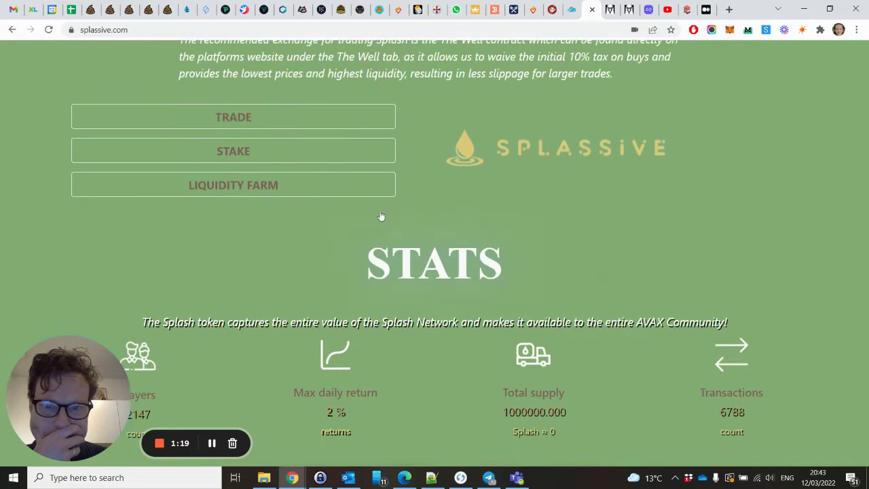
{"action": "scroll", "coordinate": [381, 213], "scroll_direction": "up", "scroll_amount": 4}
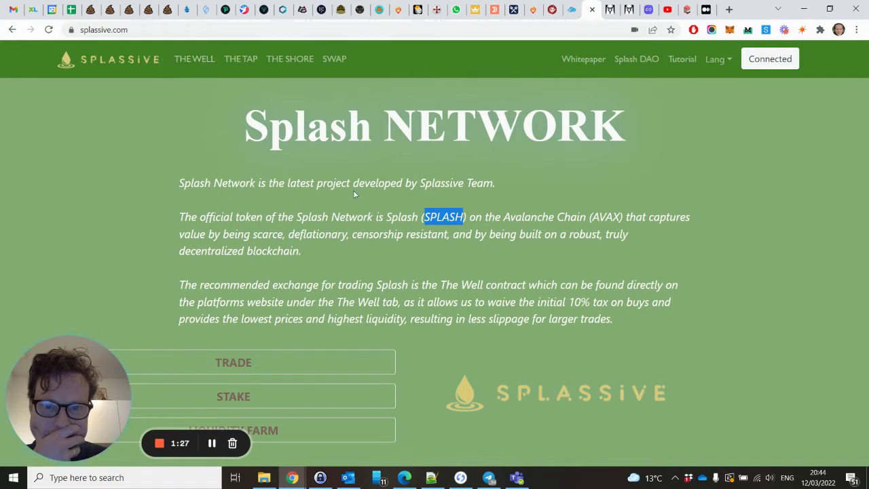
Open The Well and scroll to the Buy/Sell Splash panels, highlighting the 10% sell tax note
{"action": "left_click", "coordinate": [195, 59]}
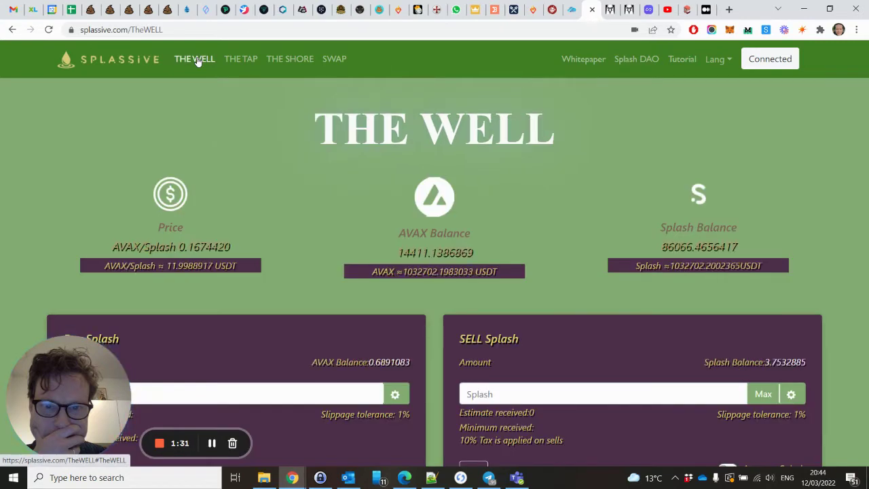
{"action": "scroll", "coordinate": [363, 157], "scroll_direction": "down", "scroll_amount": 1}
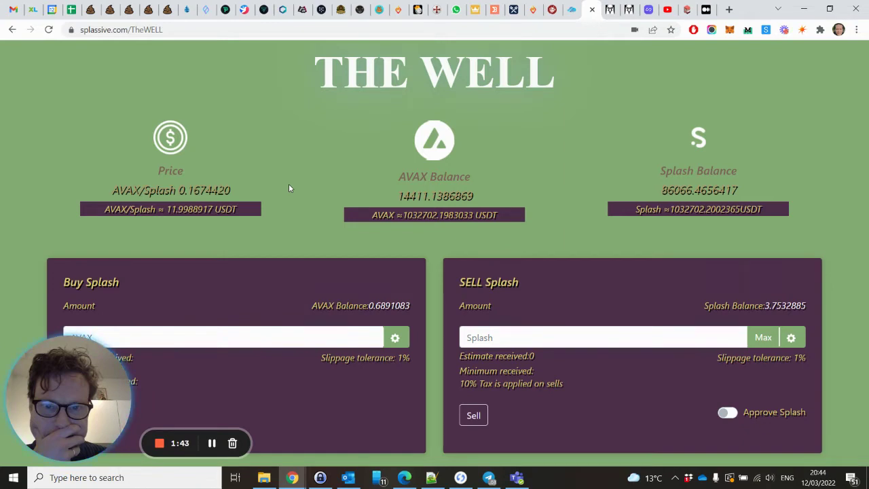
{"action": "scroll", "coordinate": [289, 189], "scroll_direction": "down", "scroll_amount": 1}
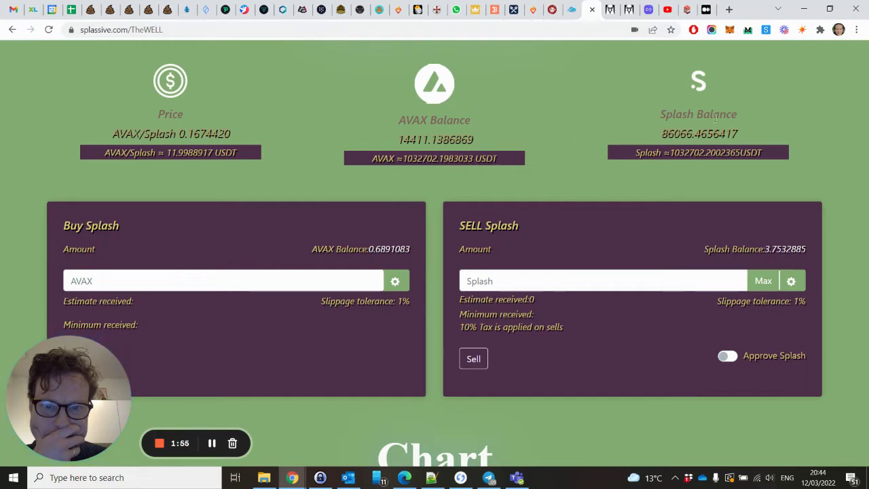
{"action": "scroll", "coordinate": [698, 161], "scroll_direction": "down", "scroll_amount": 2}
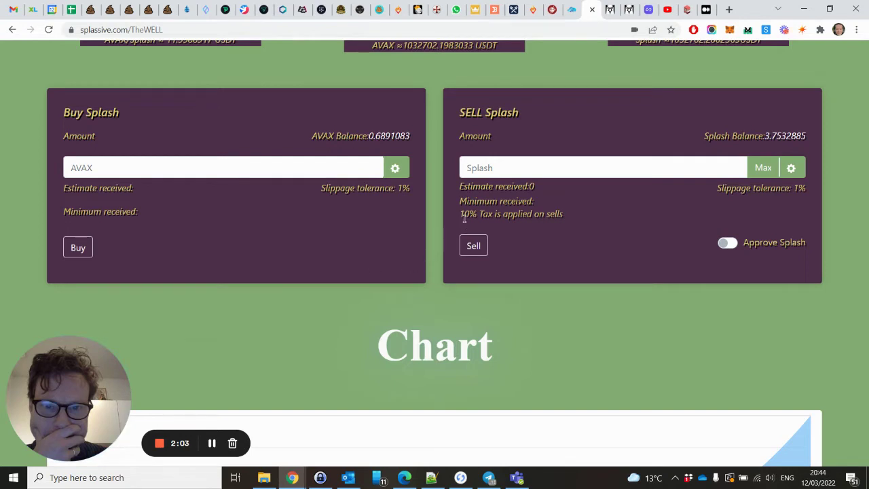
{"action": "left_click_drag", "start_coordinate": [461, 215], "coordinate": [578, 218]}
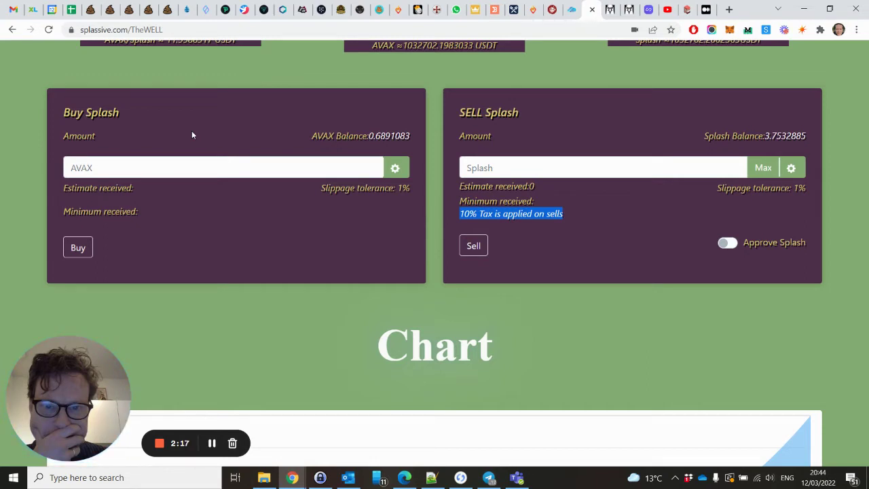
{"action": "scroll", "coordinate": [192, 133], "scroll_direction": "up", "scroll_amount": 3}
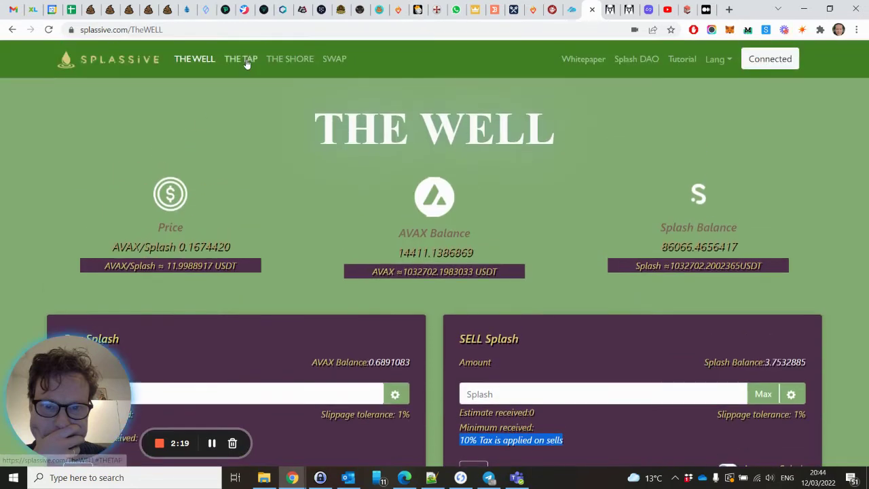
{"action": "scroll", "coordinate": [305, 244], "scroll_direction": "down", "scroll_amount": 2}
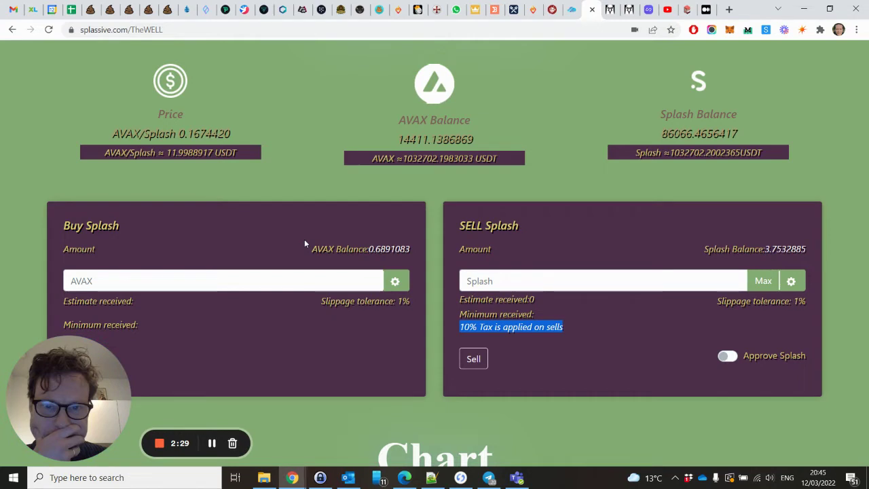
{"action": "scroll", "coordinate": [305, 243], "scroll_direction": "down", "scroll_amount": 2}
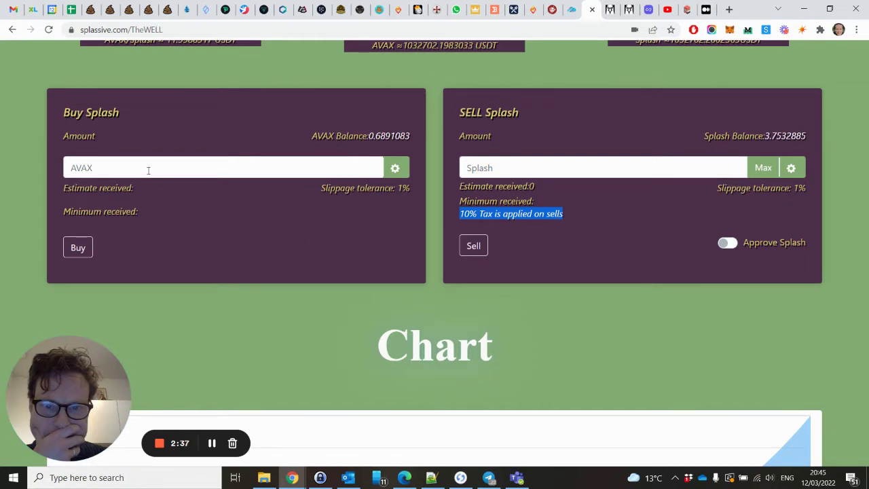
Enter 0.6 AVAX to buy Splash with 1% slippage, estimating about 3.536 Splash received
{"action": "left_click", "coordinate": [145, 169]}
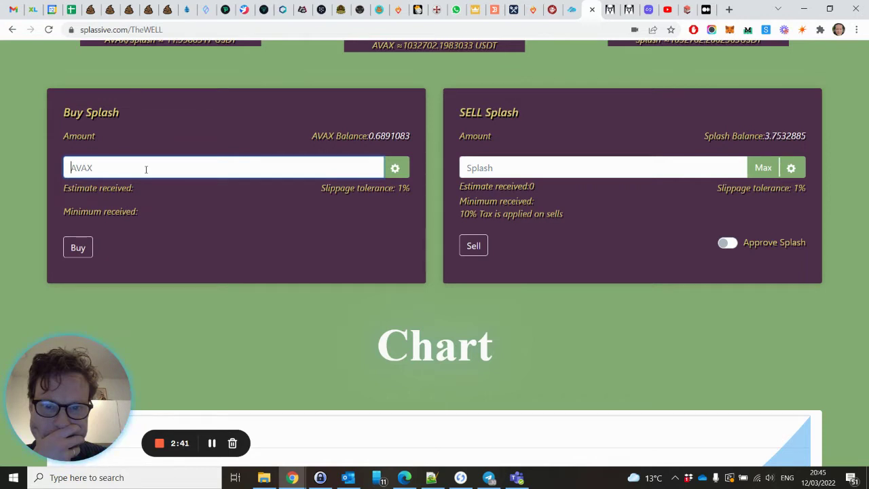
{"action": "type", "text": "0."}
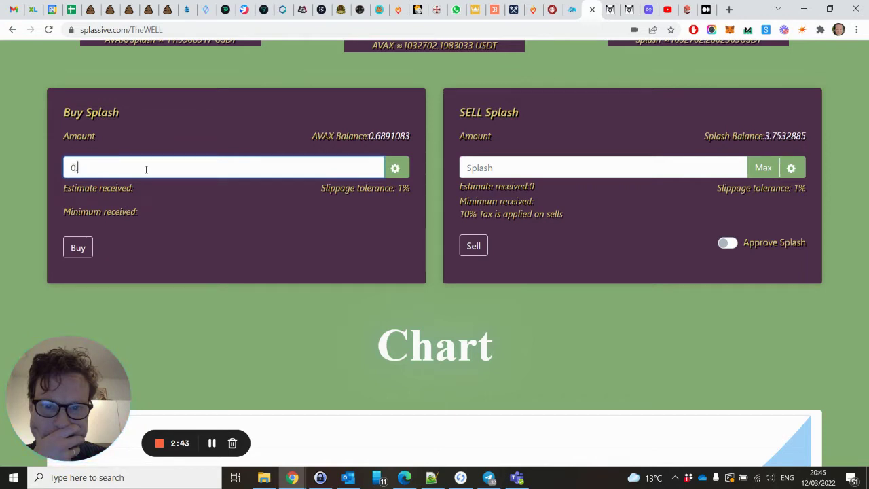
{"action": "type", "text": "6"}
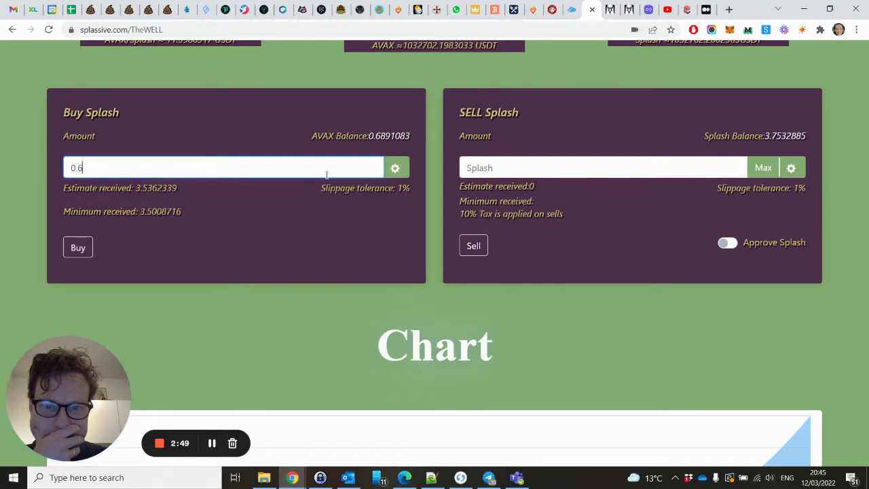
{"action": "left_click", "coordinate": [397, 168]}
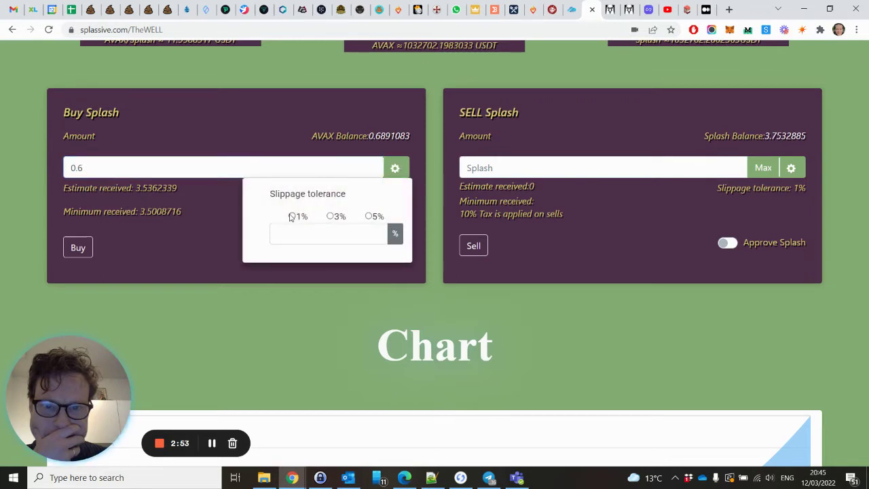
{"action": "left_click", "coordinate": [292, 216]}
{"action": "left_click", "coordinate": [218, 260]}
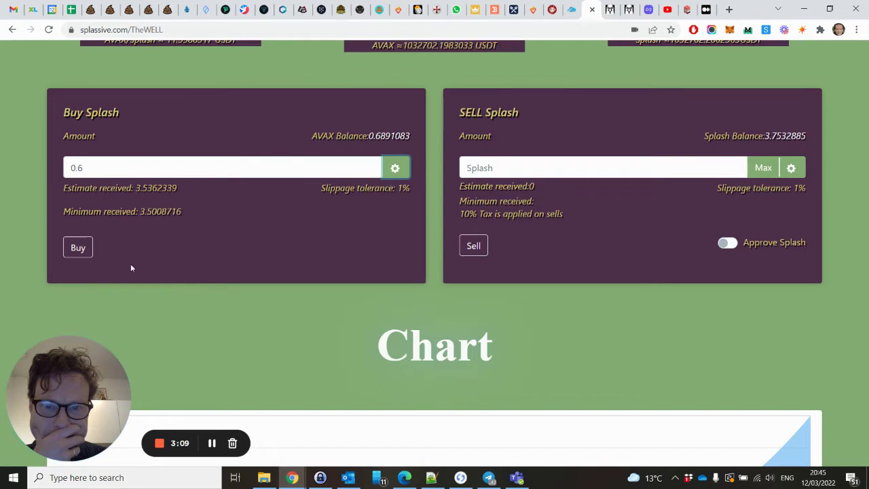
{"action": "left_click", "coordinate": [78, 249]}
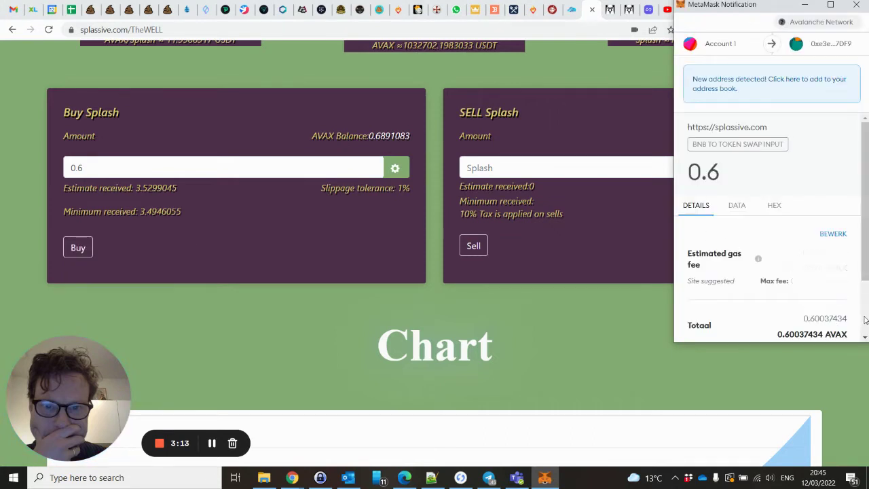
{"action": "scroll", "coordinate": [802, 285], "scroll_direction": "down", "scroll_amount": 3}
{"action": "left_click", "coordinate": [835, 328]}
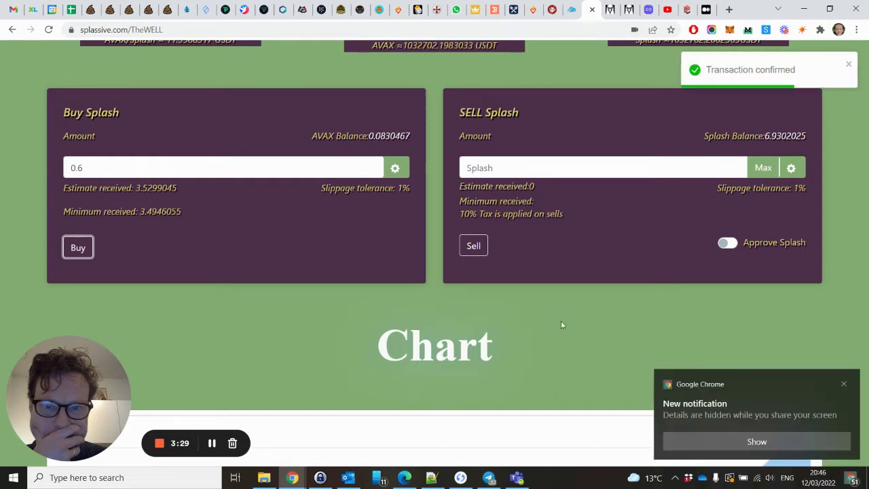
{"action": "left_click", "coordinate": [845, 384]}
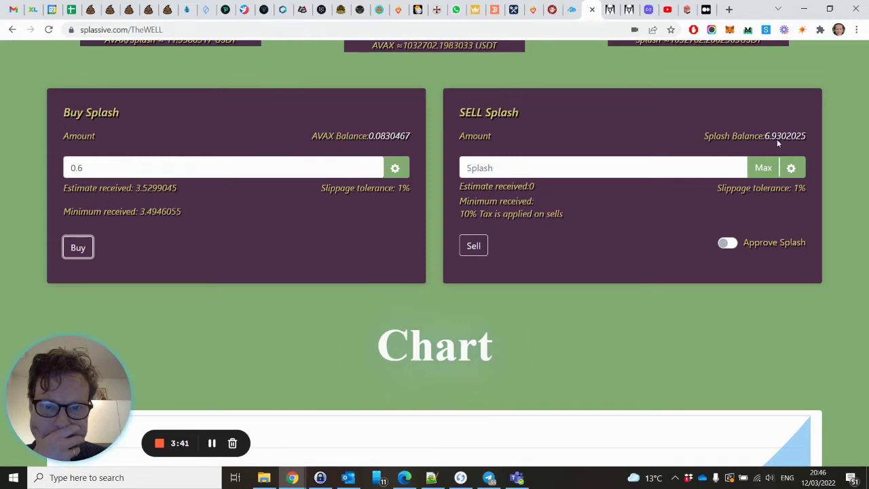
{"action": "scroll", "coordinate": [778, 143], "scroll_direction": "up", "scroll_amount": 3}
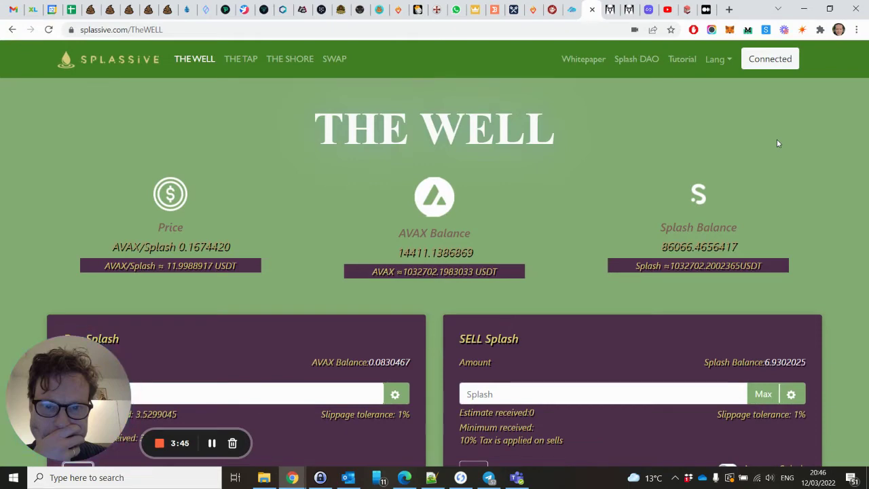
{"action": "scroll", "coordinate": [779, 143], "scroll_direction": "down", "scroll_amount": 3}
{"action": "scroll", "coordinate": [778, 144], "scroll_direction": "up", "scroll_amount": 2}
{"action": "scroll", "coordinate": [779, 143], "scroll_direction": "down", "scroll_amount": 1}
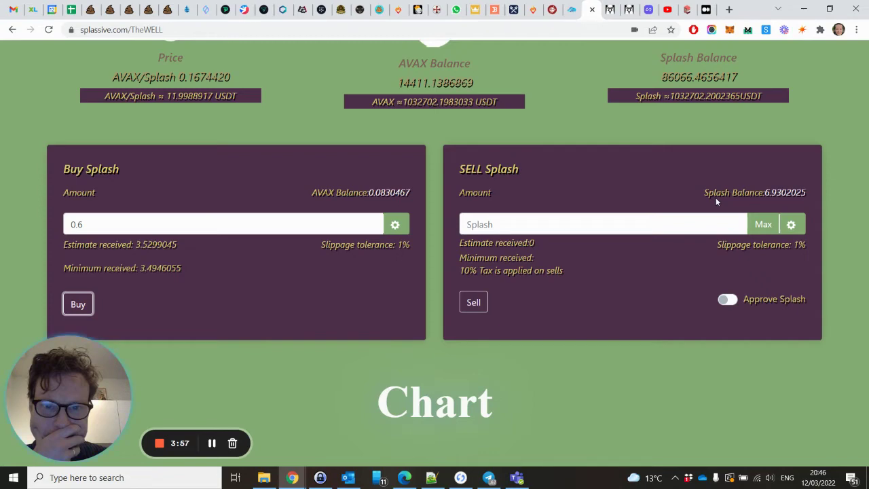
{"action": "scroll", "coordinate": [716, 201], "scroll_direction": "up", "scroll_amount": 2}
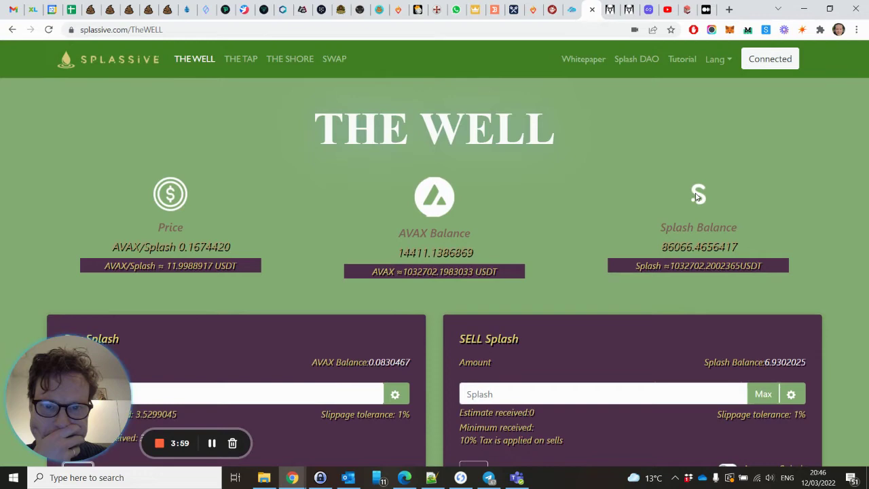
Review The Tap's deposit stats and Join The Wave section, then open the MetaMask wallet overview
{"action": "left_click", "coordinate": [242, 59]}
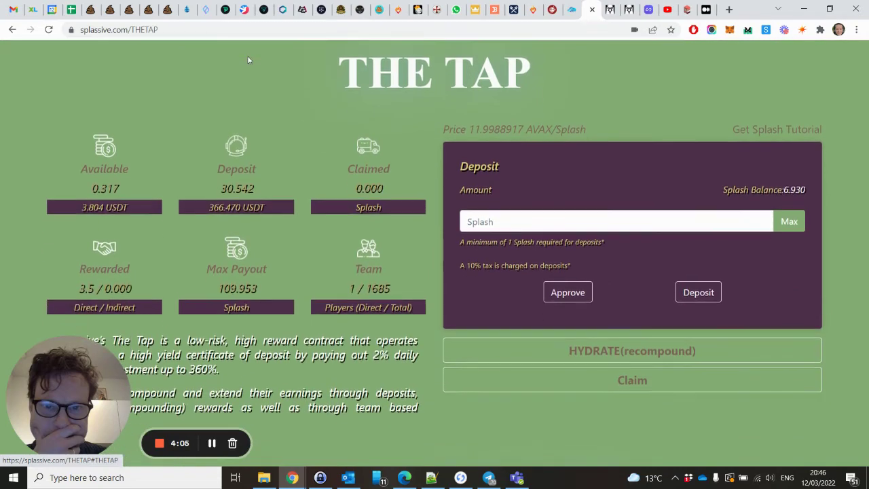
{"action": "scroll", "coordinate": [248, 58], "scroll_direction": "down", "scroll_amount": 3}
{"action": "scroll", "coordinate": [248, 57], "scroll_direction": "up", "scroll_amount": 2}
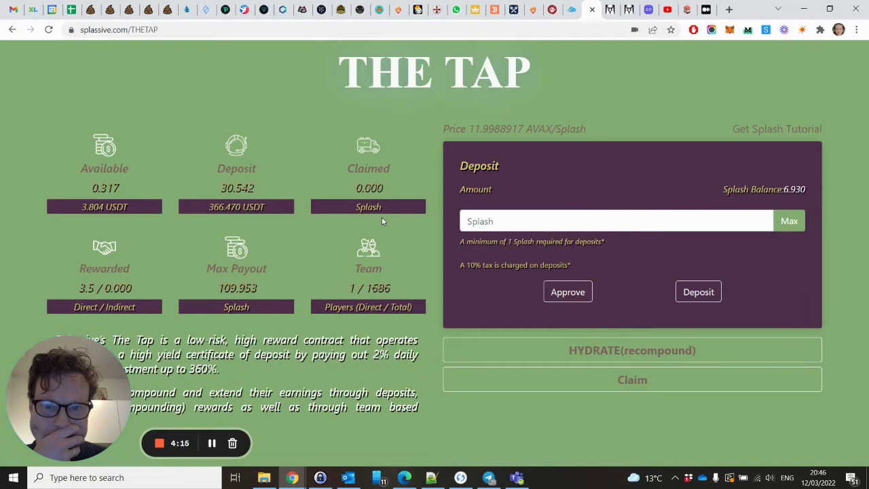
{"action": "scroll", "coordinate": [382, 221], "scroll_direction": "down", "scroll_amount": 5}
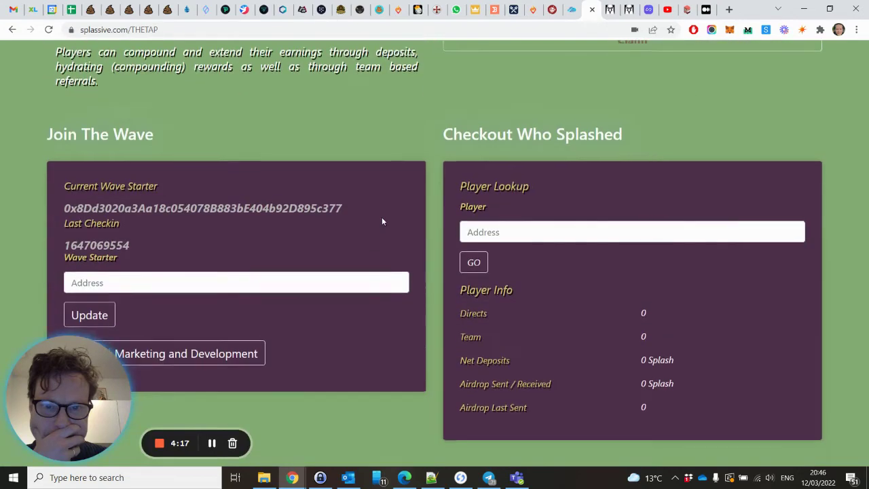
{"action": "scroll", "coordinate": [382, 221], "scroll_direction": "down", "scroll_amount": 3}
{"action": "scroll", "coordinate": [198, 91], "scroll_direction": "up", "scroll_amount": 2}
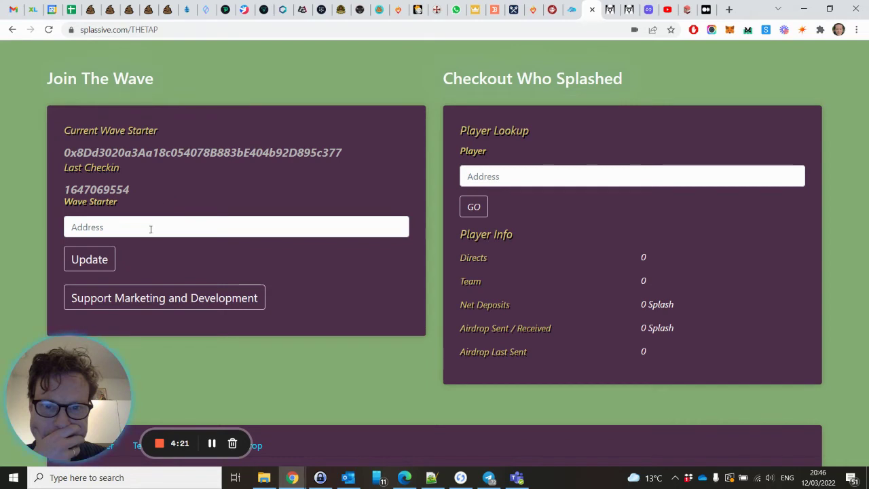
{"action": "left_click", "coordinate": [729, 30]}
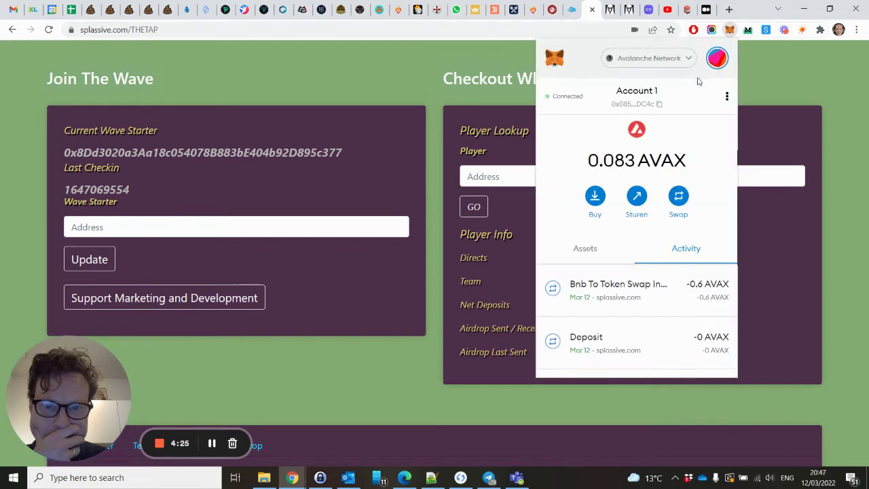
Copy your wallet address from MetaMask and paste it into the Wave Starter Address field
{"action": "left_click", "coordinate": [644, 108]}
{"action": "left_click", "coordinate": [331, 223]}
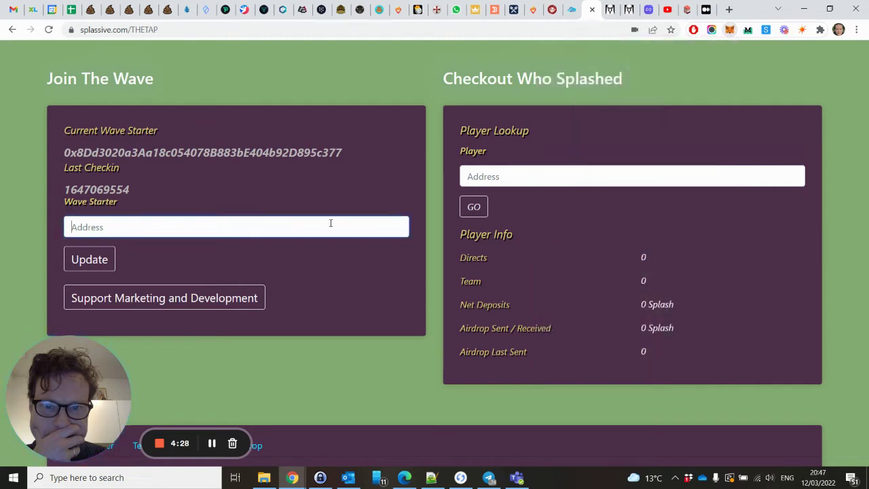
{"action": "type", "text": "0x085e46071e7dAb2964be9eCcf44354Df600dbDC4c"}
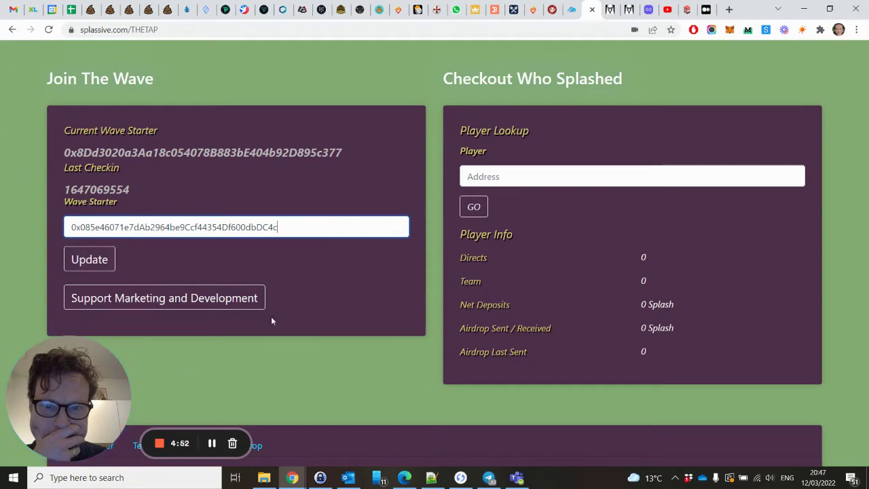
Approve Splash on the Deposit panel and fill the amount with the full 6.930202519752032291 balance
{"action": "scroll", "coordinate": [271, 317], "scroll_direction": "up", "scroll_amount": 4}
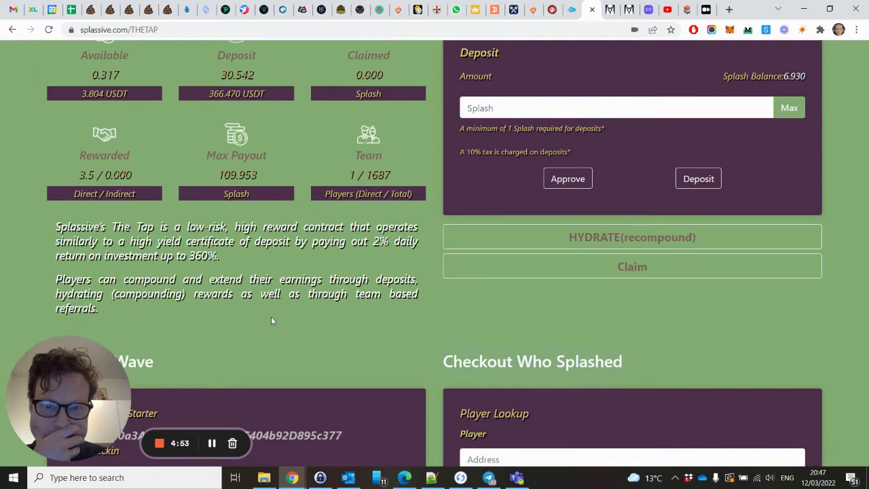
{"action": "scroll", "coordinate": [271, 319], "scroll_direction": "up", "scroll_amount": 1}
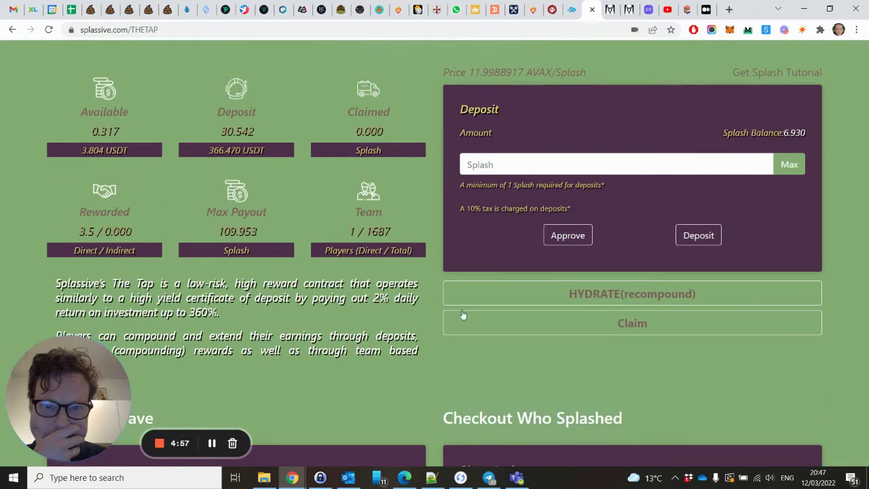
{"action": "left_click", "coordinate": [566, 235]}
{"action": "left_click", "coordinate": [789, 166]}
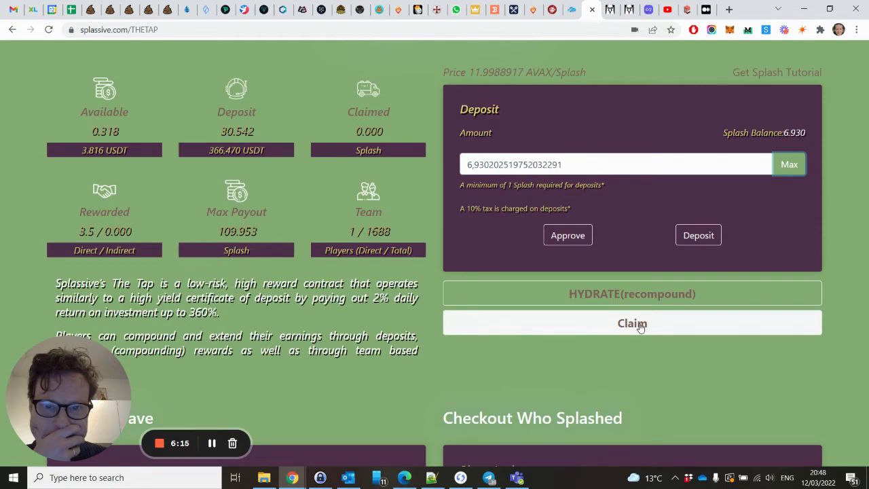
Trim the deposit amount to 6,9 Splash and try depositing, which is rejected as exceeding approval
{"action": "scroll", "coordinate": [640, 324], "scroll_direction": "up", "scroll_amount": 2}
{"action": "scroll", "coordinate": [521, 197], "scroll_direction": "down", "scroll_amount": 2}
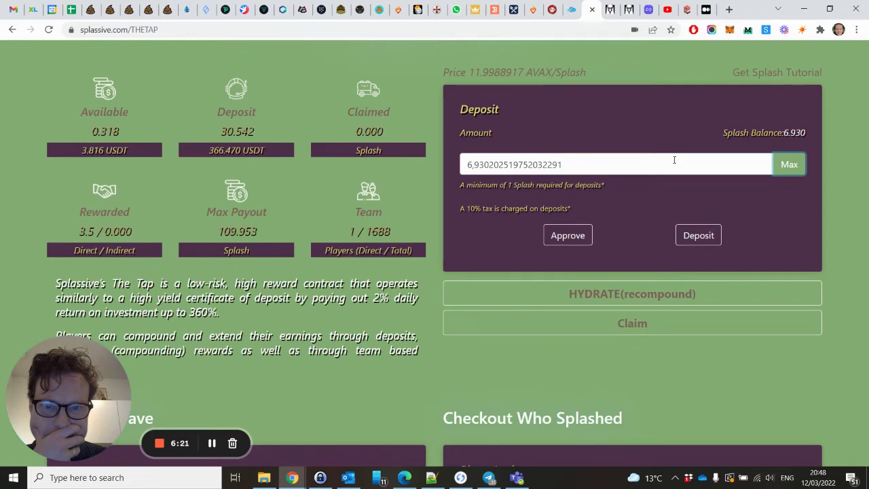
{"action": "left_click", "coordinate": [687, 234]}
{"action": "left_click_drag", "start_coordinate": [478, 164], "coordinate": [589, 164]}
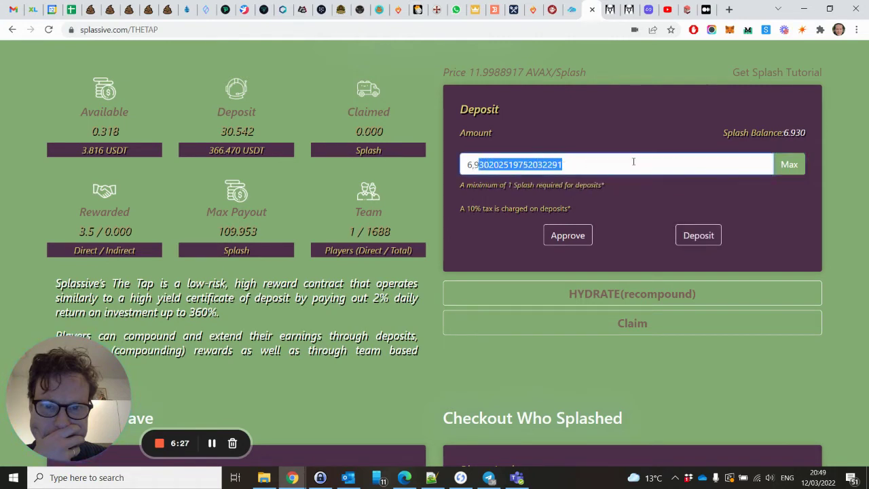
{"action": "key", "text": "BackSpace"}
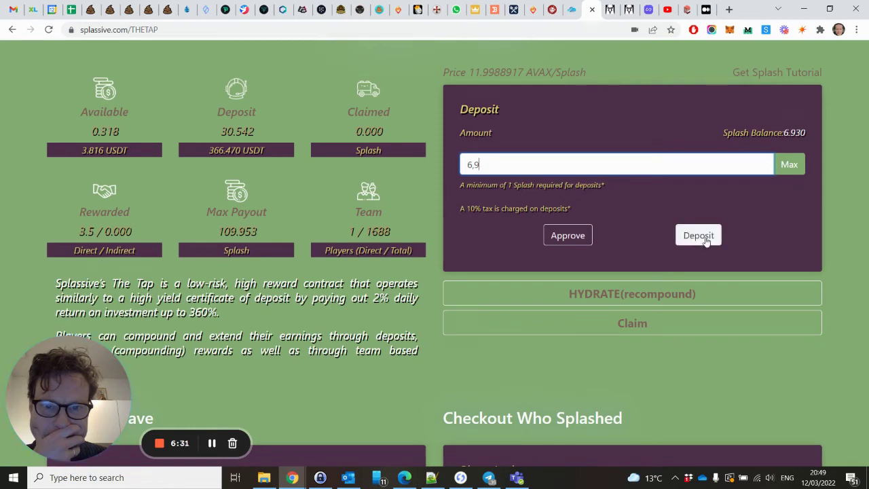
{"action": "left_click", "coordinate": [707, 237]}
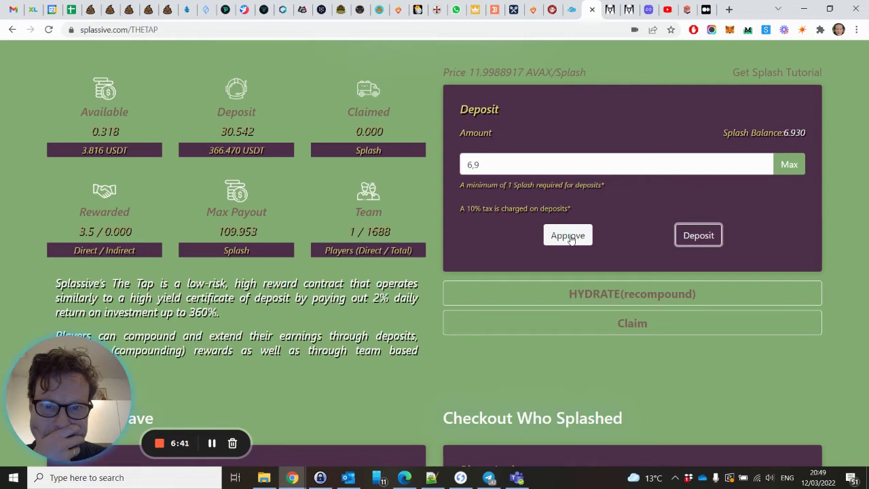
Approve The Tap to spend Splash in MetaMask, then verify the approval in the wallet's activity
{"action": "left_click", "coordinate": [570, 237]}
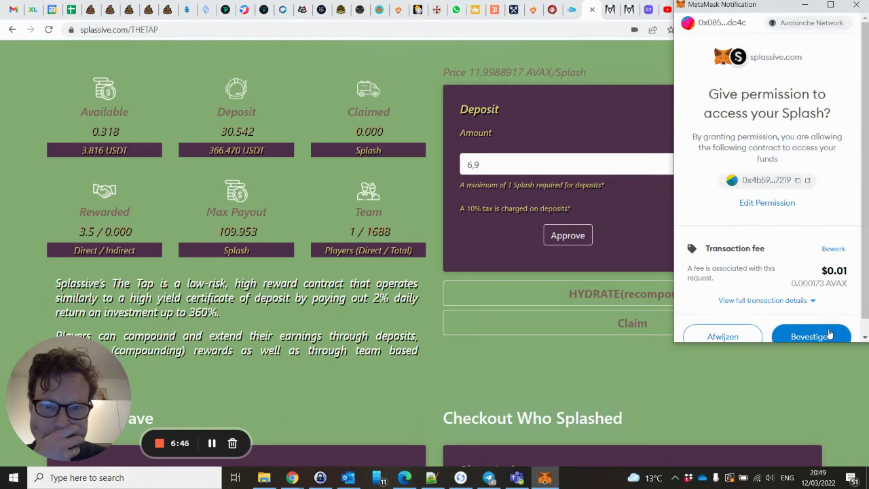
{"action": "left_click", "coordinate": [829, 335]}
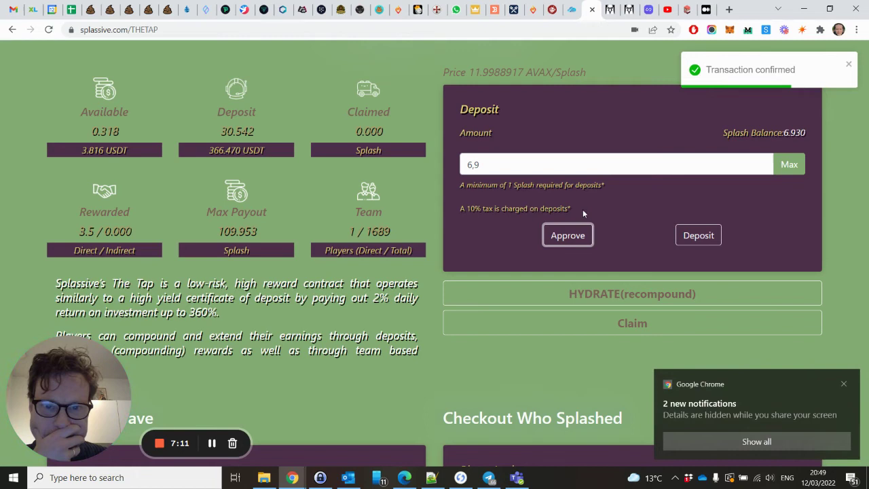
{"action": "left_click", "coordinate": [844, 384]}
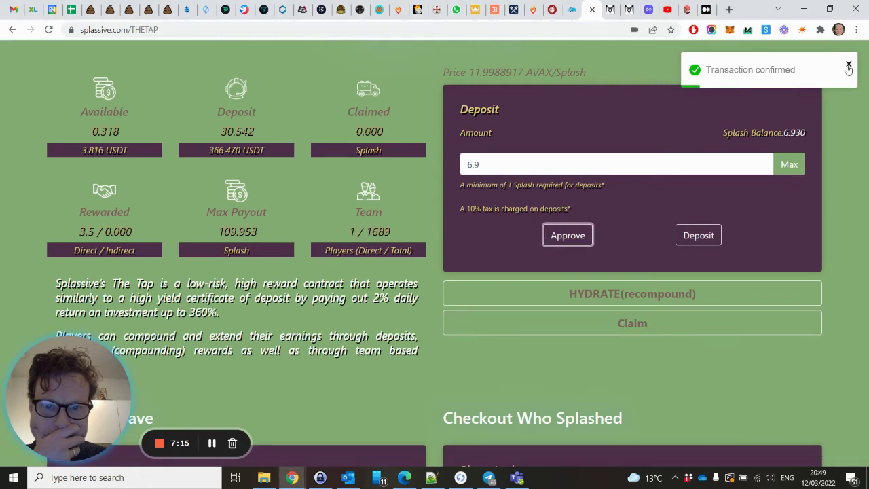
{"action": "left_click", "coordinate": [848, 65]}
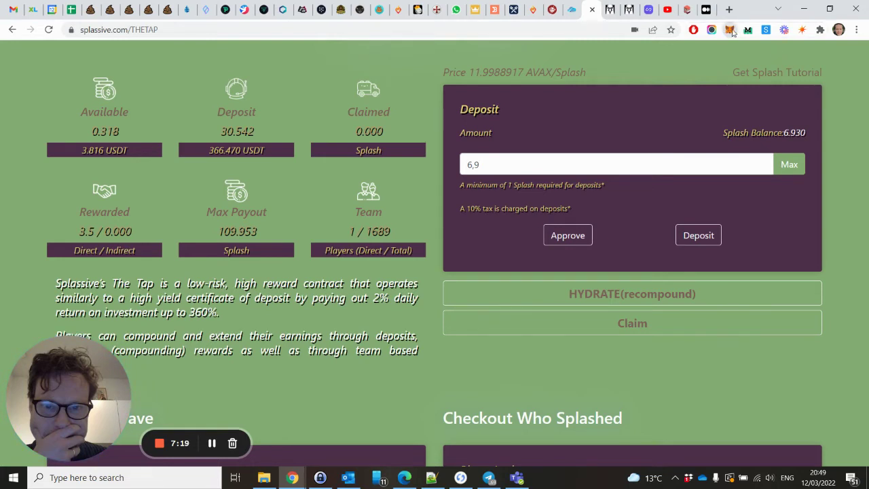
{"action": "left_click", "coordinate": [729, 30]}
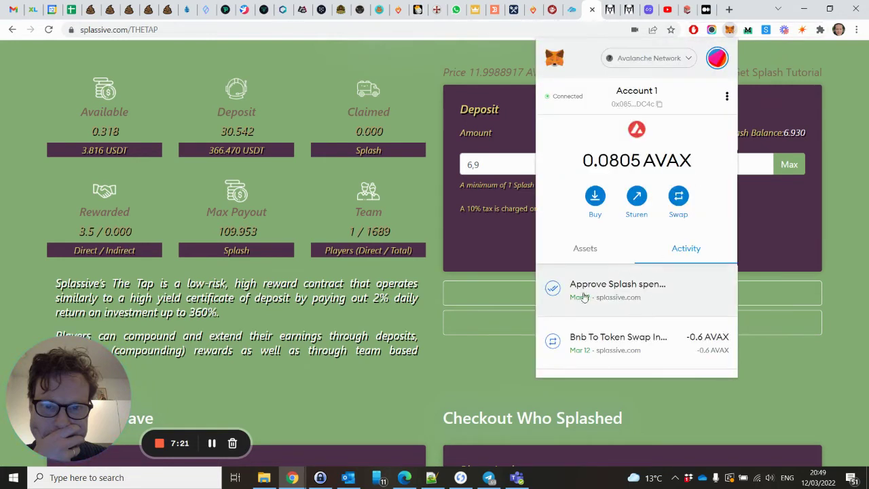
{"action": "left_click", "coordinate": [790, 231]}
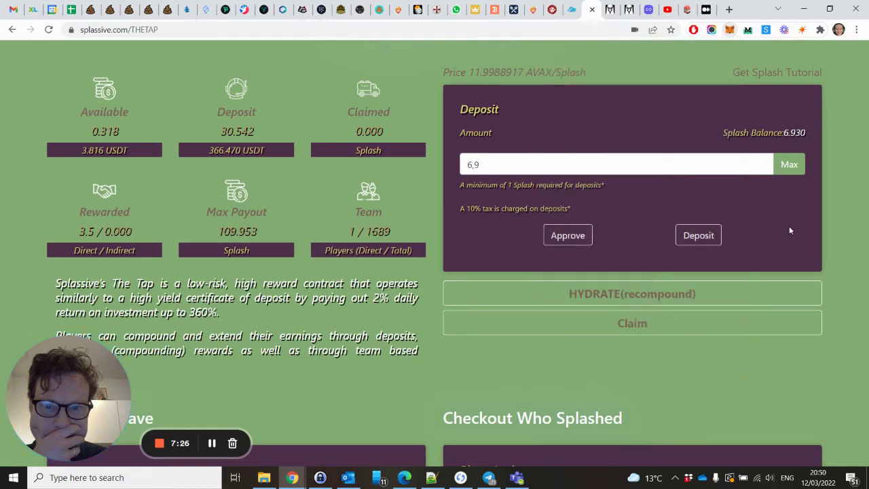
Deposit the 6,9 Splash and confirm it in MetaMask, raising the deposit to 37.063
{"action": "left_click", "coordinate": [710, 236]}
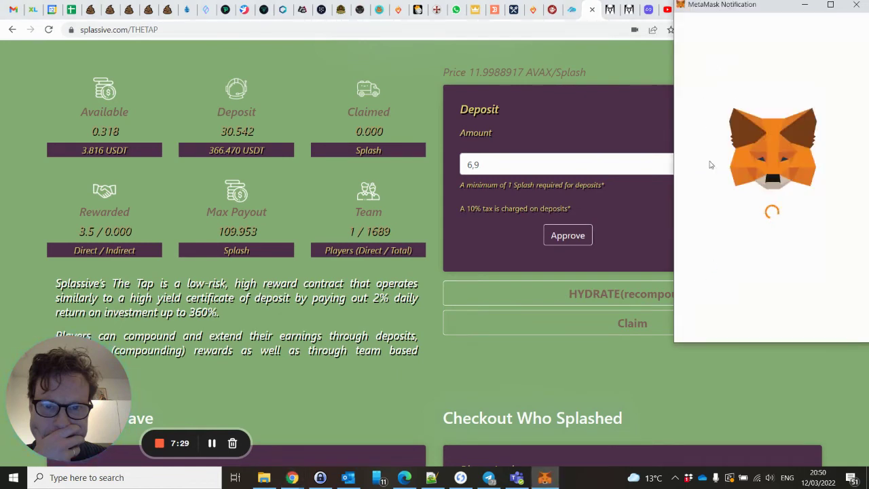
{"action": "scroll", "coordinate": [803, 284], "scroll_direction": "down", "scroll_amount": 1}
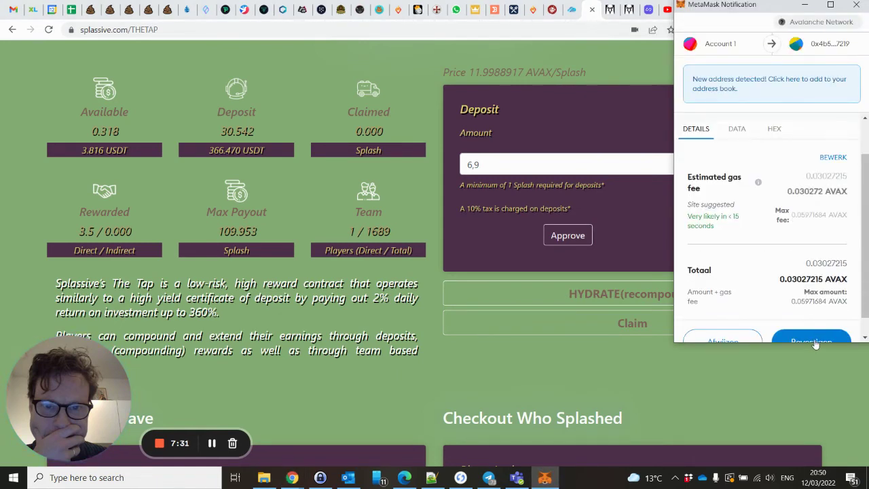
{"action": "scroll", "coordinate": [823, 336], "scroll_direction": "down", "scroll_amount": 1}
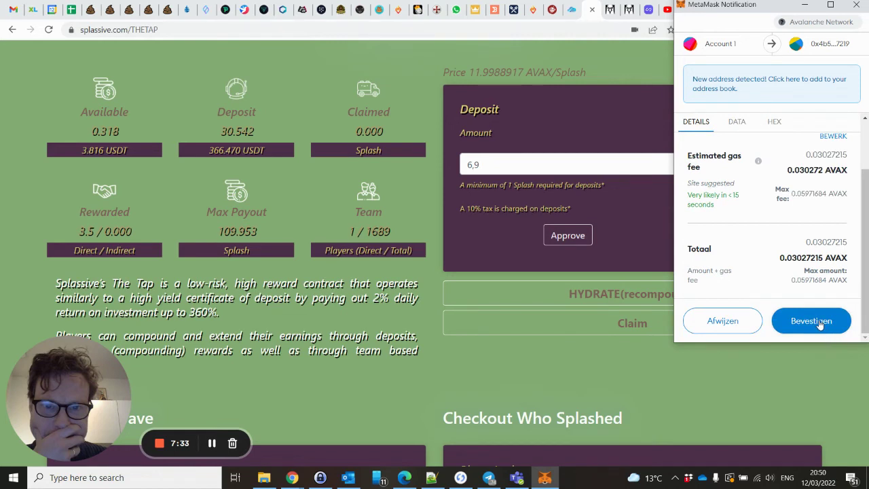
{"action": "left_click", "coordinate": [818, 322]}
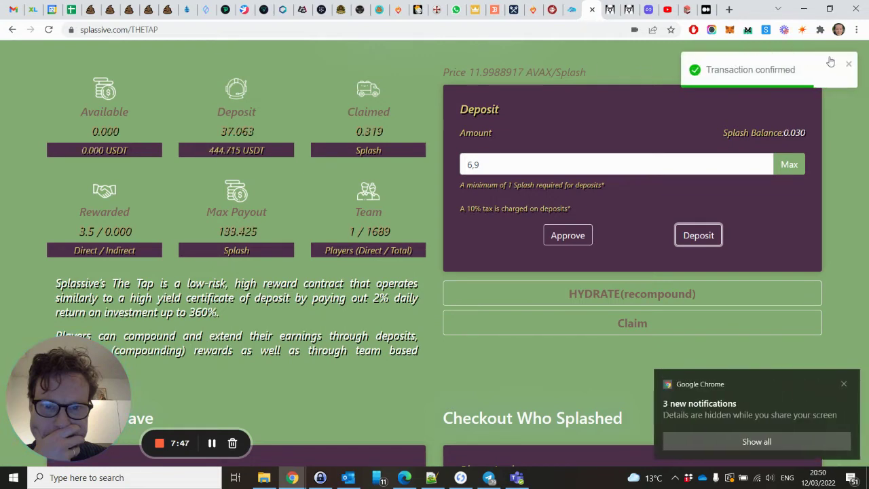
{"action": "left_click", "coordinate": [848, 65]}
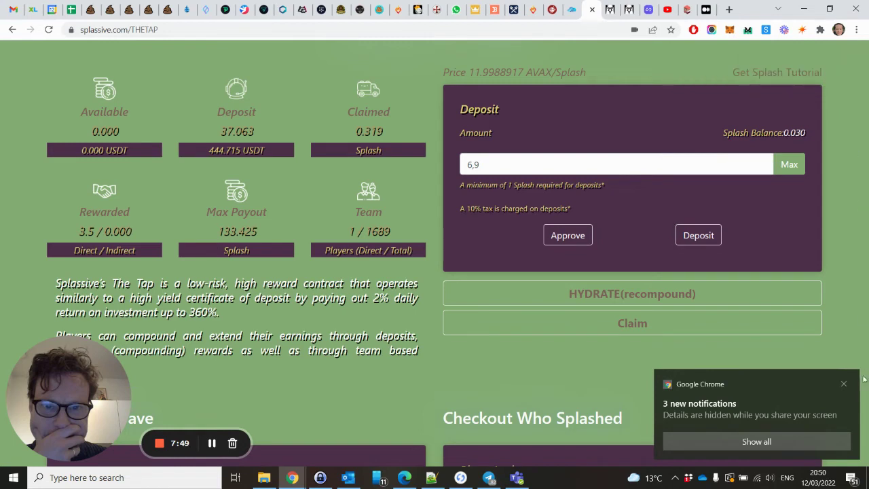
Dismiss the browser's notifications popup and highlight the Claimed 0.319 value and team count of 1
{"action": "left_click", "coordinate": [847, 386]}
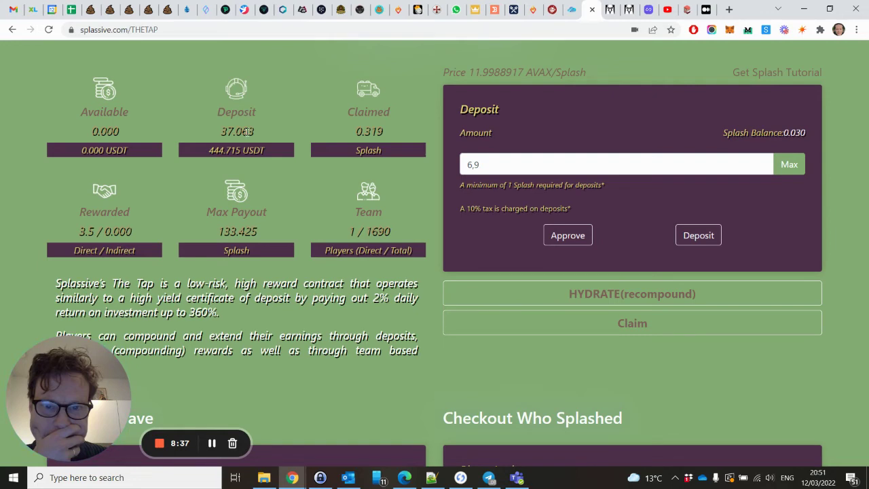
{"action": "double_click", "coordinate": [367, 131]}
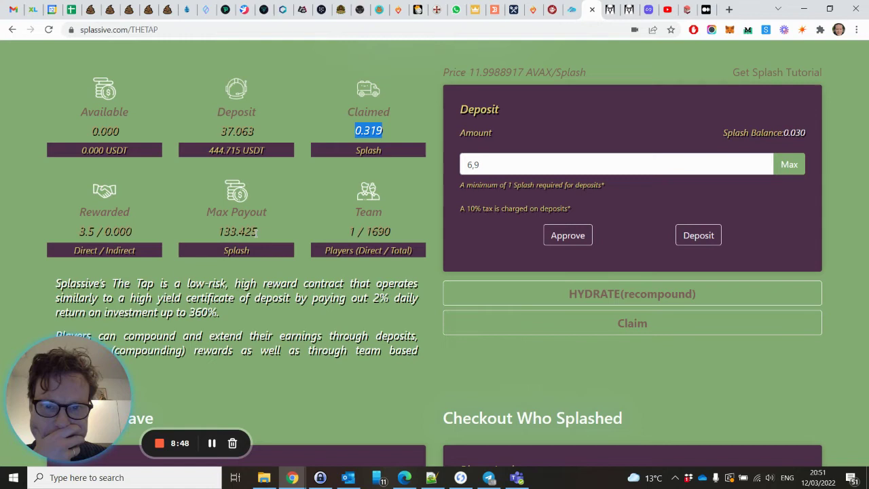
{"action": "left_click_drag", "start_coordinate": [356, 231], "coordinate": [349, 232]}
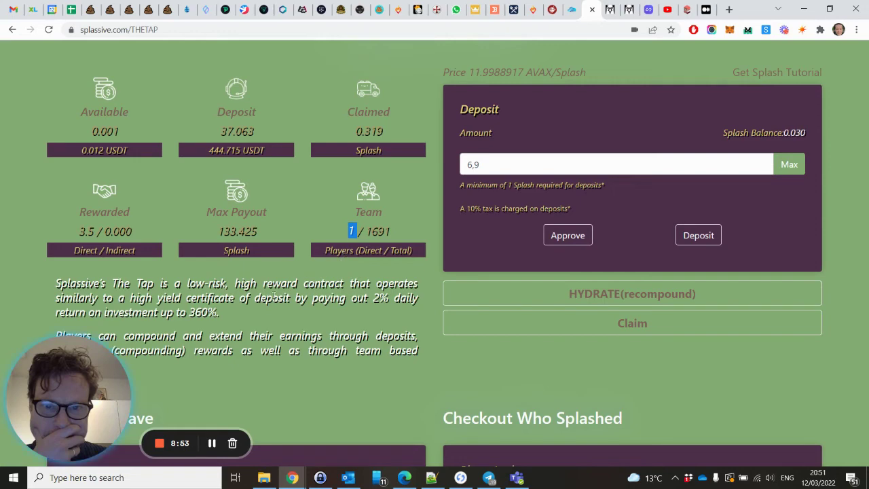
{"action": "scroll", "coordinate": [274, 299], "scroll_direction": "down", "scroll_amount": 3}
{"action": "scroll", "coordinate": [273, 295], "scroll_direction": "up", "scroll_amount": 3}
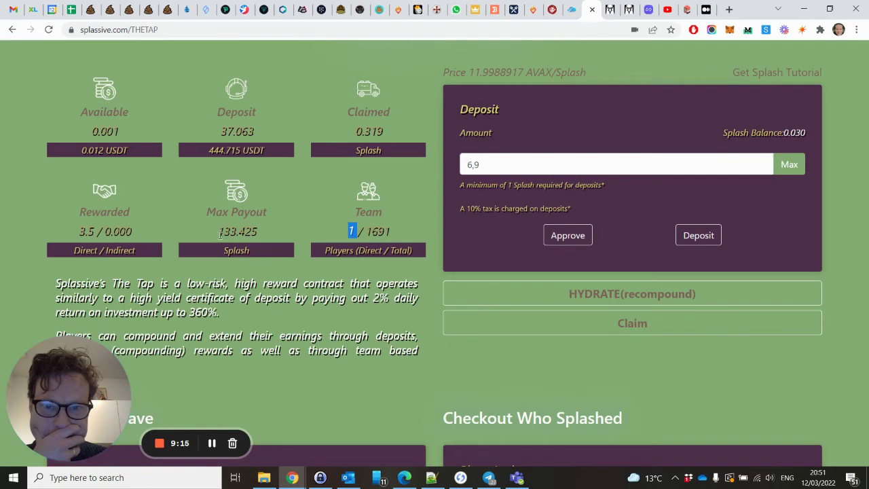
{"action": "left_click_drag", "start_coordinate": [217, 232], "coordinate": [260, 233]}
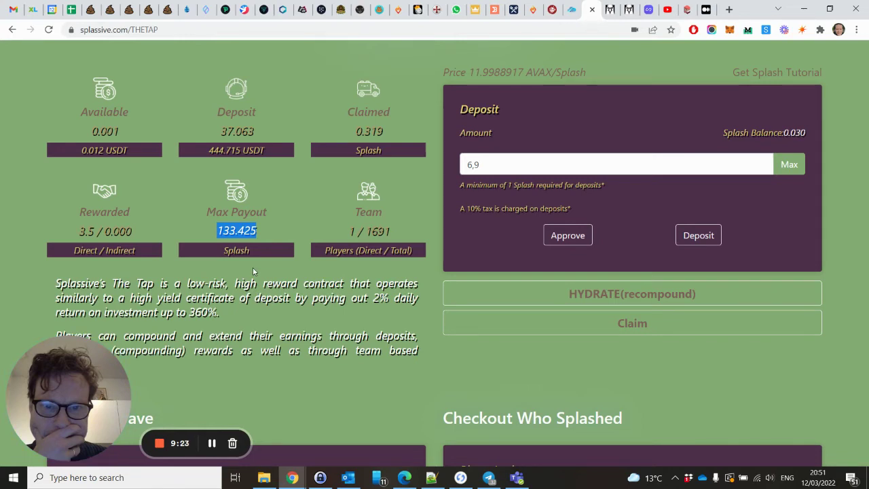
{"action": "left_click_drag", "start_coordinate": [188, 312], "coordinate": [218, 311]}
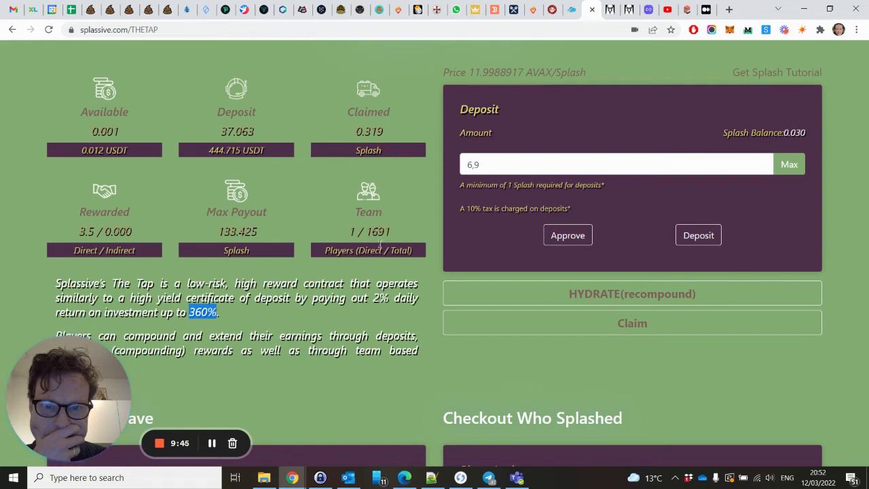
{"action": "left_click_drag", "start_coordinate": [365, 231], "coordinate": [392, 232]}
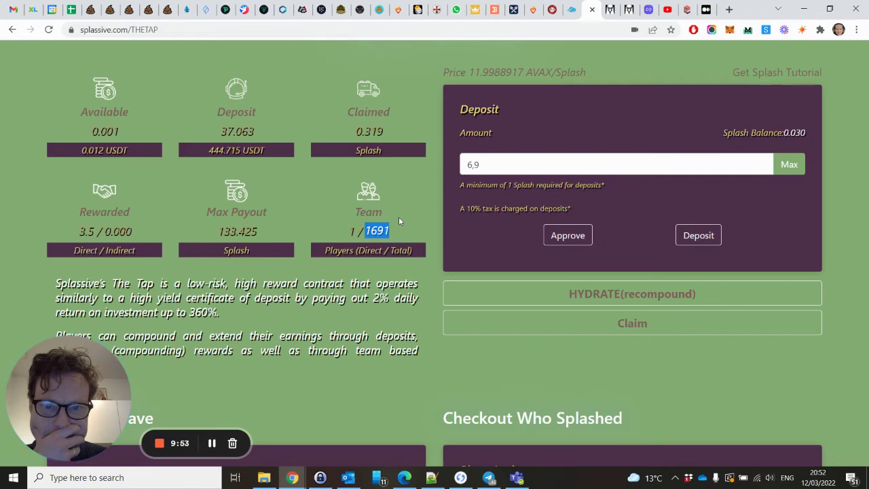
Copy the Wave Starter address from the Join The Wave section
{"action": "scroll", "coordinate": [399, 220], "scroll_direction": "down", "scroll_amount": 3}
{"action": "scroll", "coordinate": [398, 220], "scroll_direction": "up", "scroll_amount": 2}
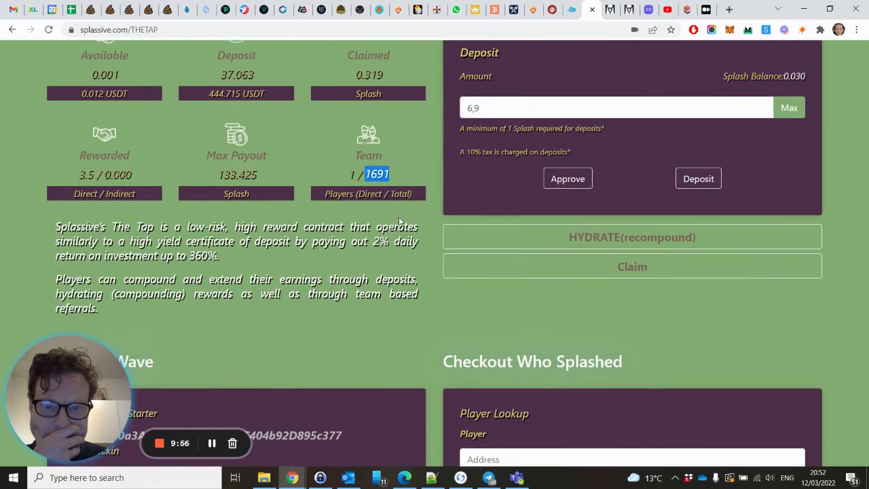
{"action": "scroll", "coordinate": [398, 220], "scroll_direction": "down", "scroll_amount": 3}
{"action": "scroll", "coordinate": [399, 222], "scroll_direction": "down", "scroll_amount": 4}
{"action": "scroll", "coordinate": [400, 221], "scroll_direction": "up", "scroll_amount": 8}
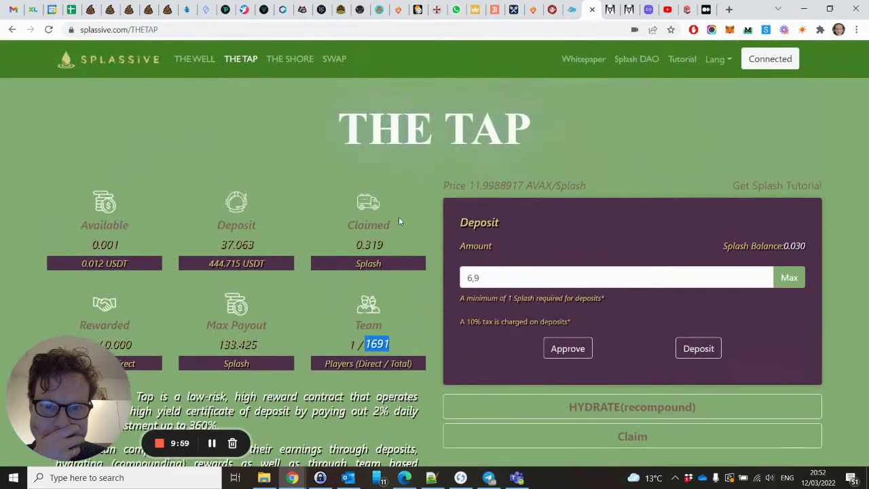
{"action": "scroll", "coordinate": [398, 221], "scroll_direction": "down", "scroll_amount": 2}
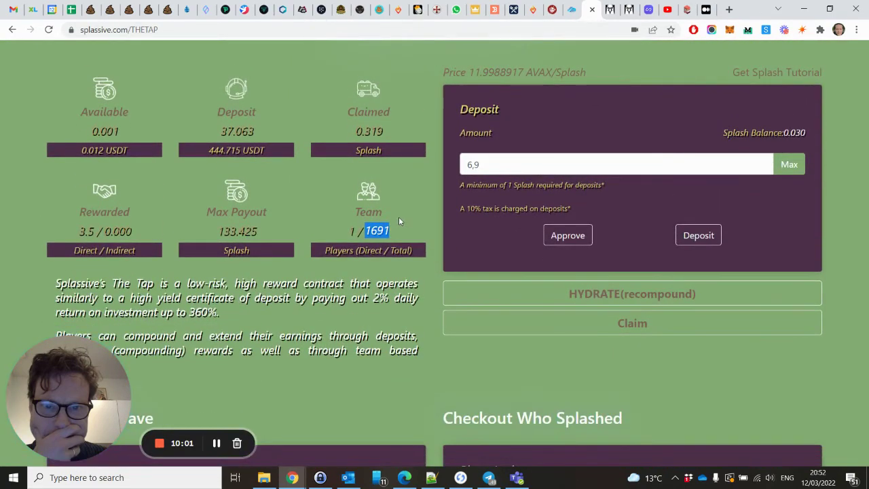
{"action": "scroll", "coordinate": [399, 217], "scroll_direction": "down", "scroll_amount": 5}
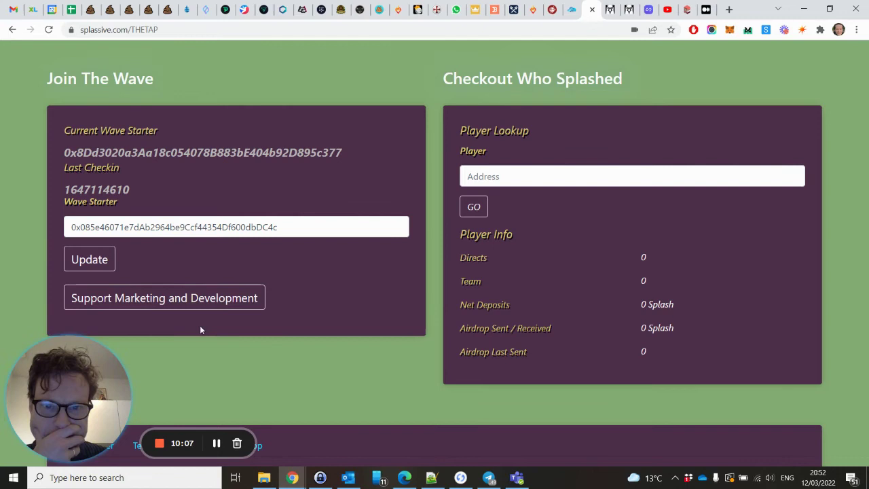
{"action": "left_click_drag", "start_coordinate": [280, 228], "coordinate": [55, 233]}
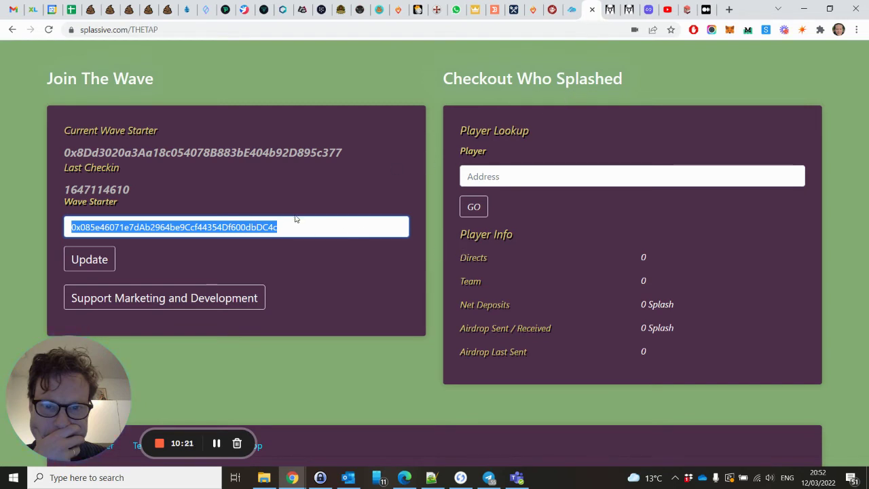
{"action": "right_click", "coordinate": [265, 225]}
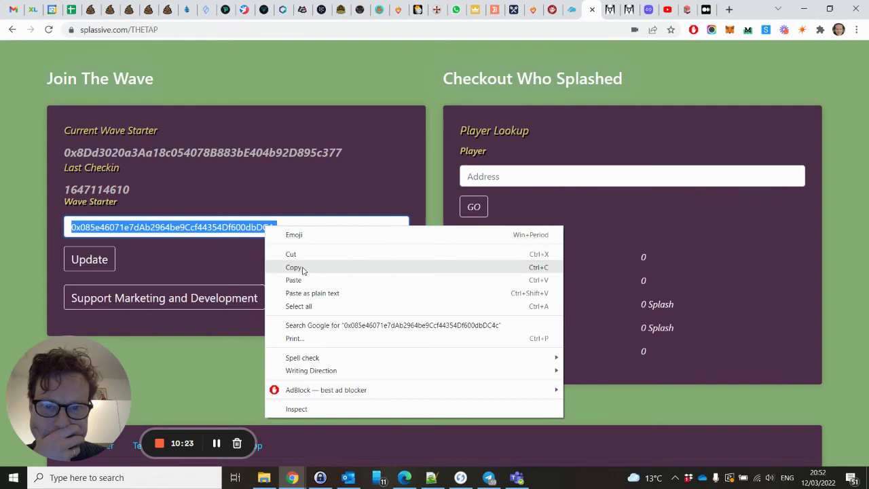
{"action": "left_click", "coordinate": [303, 271]}
Paste the address into Player Lookup, run GO twice, and dismiss the can't-fetch error toasts
{"action": "left_click", "coordinate": [491, 178]}
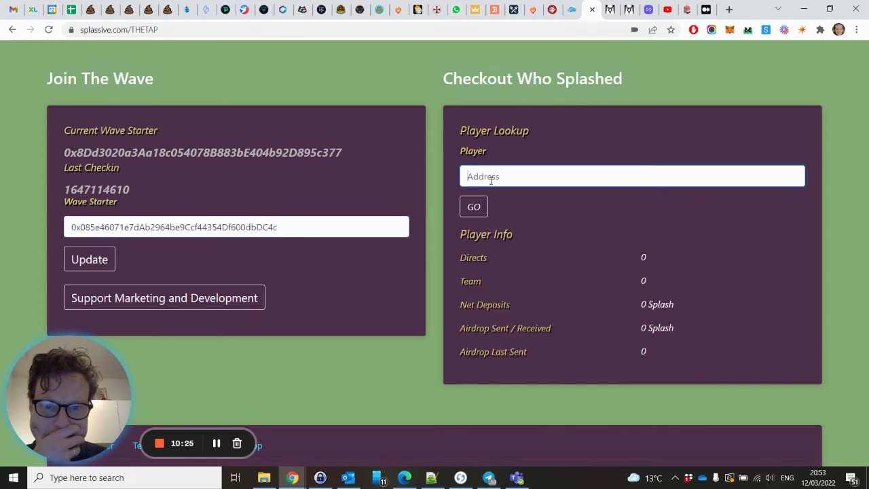
{"action": "key", "text": "ctrl+v"}
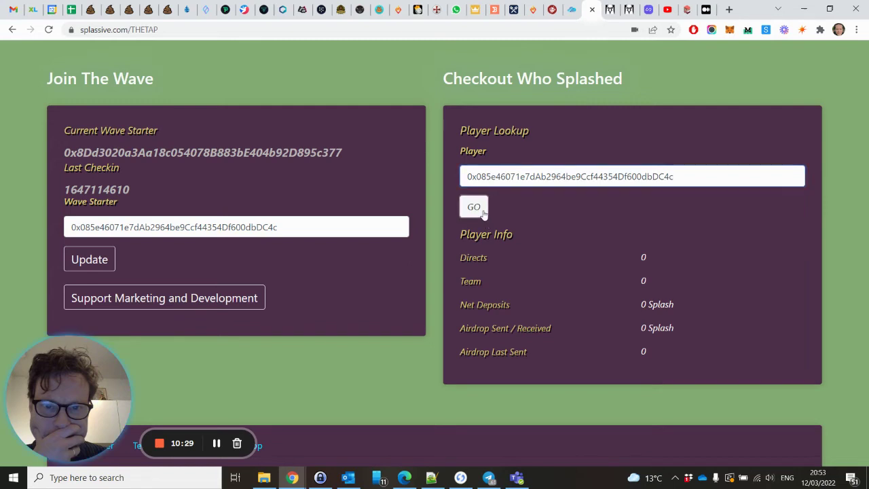
{"action": "left_click", "coordinate": [483, 213]}
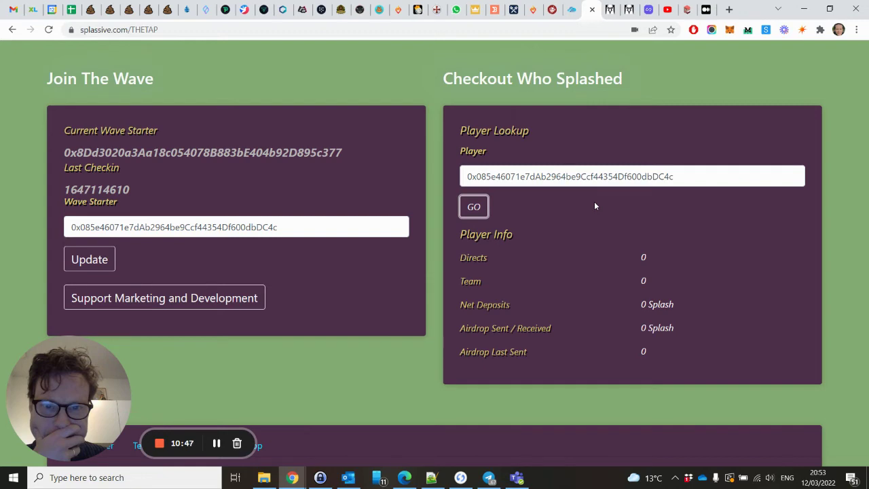
{"action": "scroll", "coordinate": [595, 201], "scroll_direction": "down", "scroll_amount": 3}
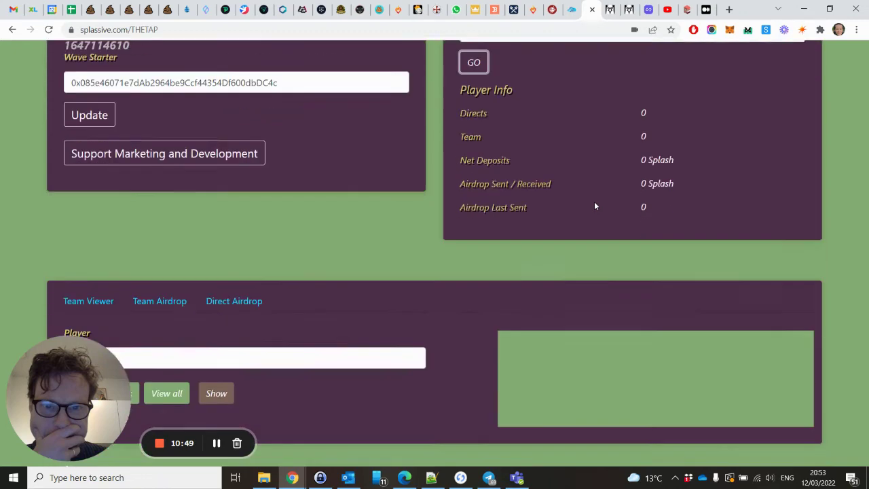
{"action": "scroll", "coordinate": [595, 201], "scroll_direction": "up", "scroll_amount": 3}
{"action": "left_click", "coordinate": [473, 208]}
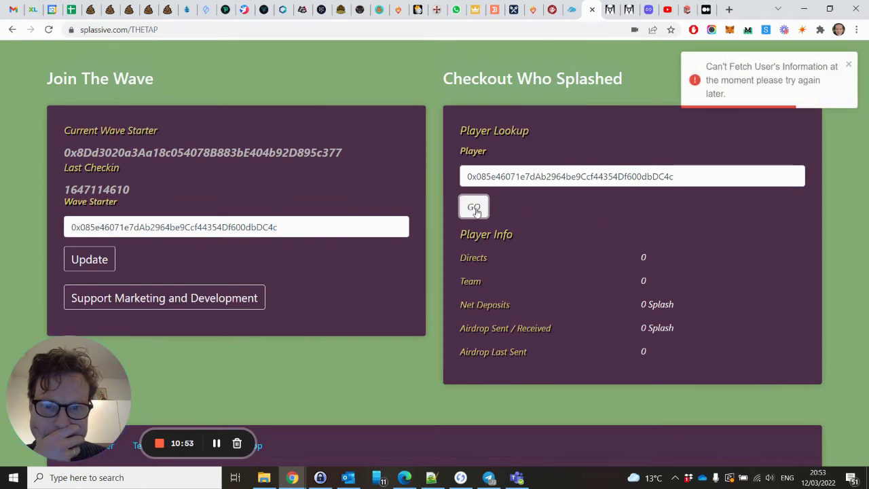
{"action": "left_click", "coordinate": [849, 66]}
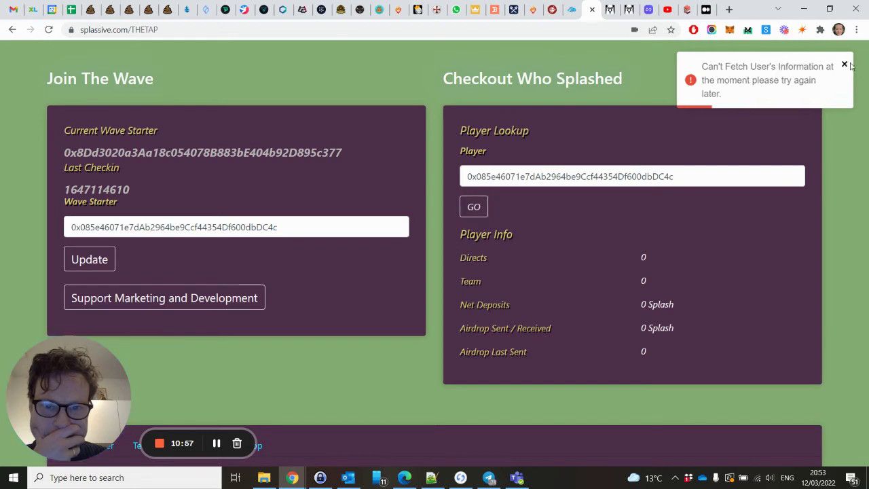
{"action": "left_click", "coordinate": [477, 210]}
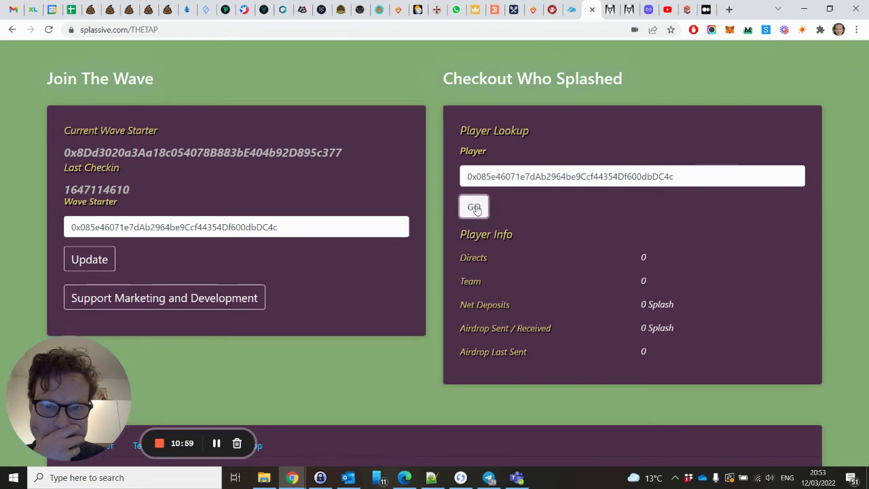
{"action": "left_click", "coordinate": [850, 65]}
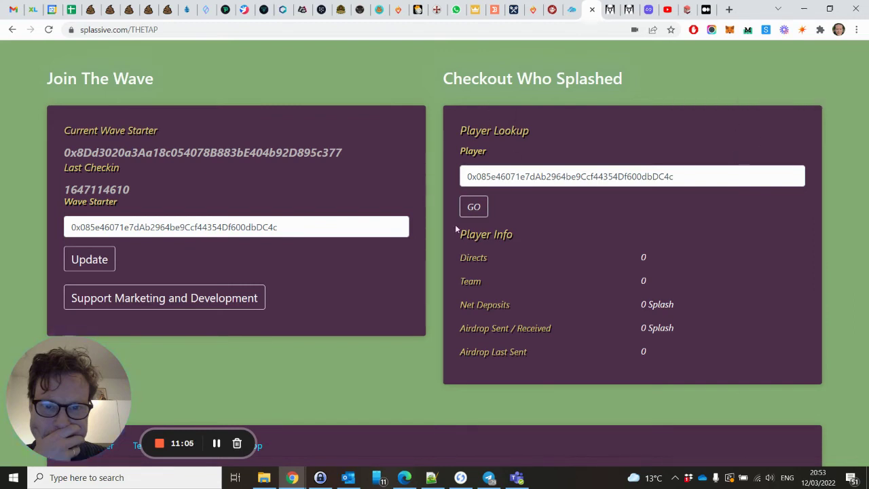
Switch between The Tap's Team Airdrop and Direct Airdrop sections
{"action": "scroll", "coordinate": [529, 246], "scroll_direction": "down", "scroll_amount": 2}
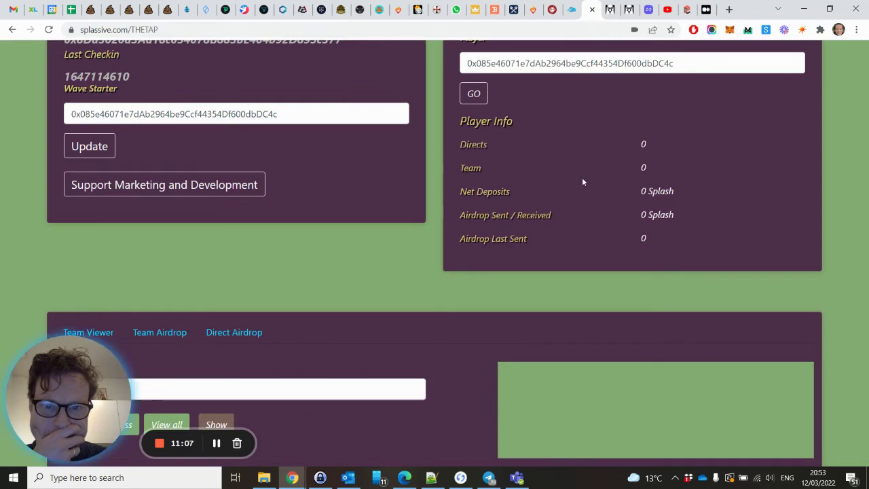
{"action": "scroll", "coordinate": [582, 182], "scroll_direction": "down", "scroll_amount": 4}
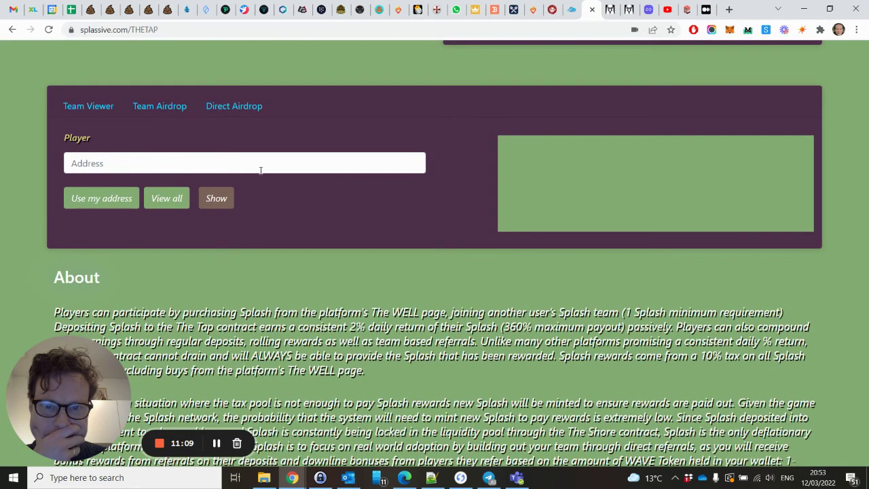
{"action": "left_click", "coordinate": [105, 113]}
{"action": "left_click", "coordinate": [166, 107]}
{"action": "left_click", "coordinate": [101, 108]}
{"action": "left_click", "coordinate": [155, 111]}
{"action": "left_click", "coordinate": [237, 112]}
Paste your wallet address into Team Viewer's Player field and view the whole team
{"action": "left_click", "coordinate": [113, 165]}
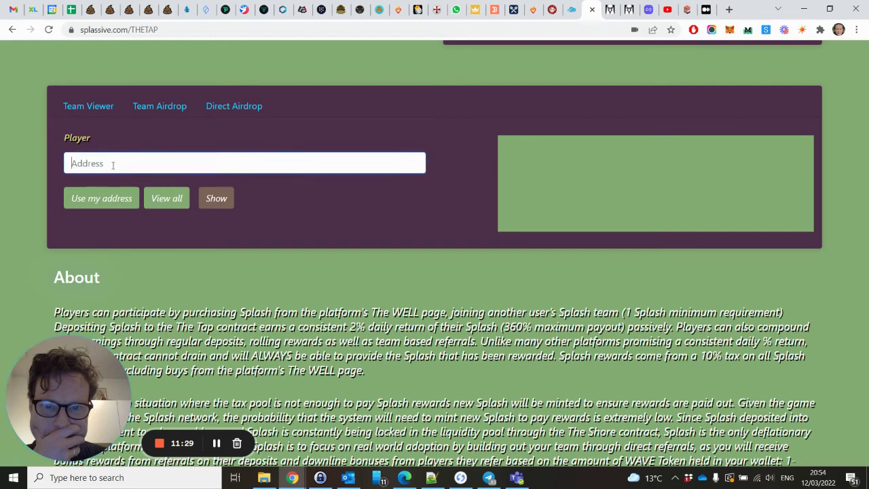
{"action": "key", "text": "ctrl+v"}
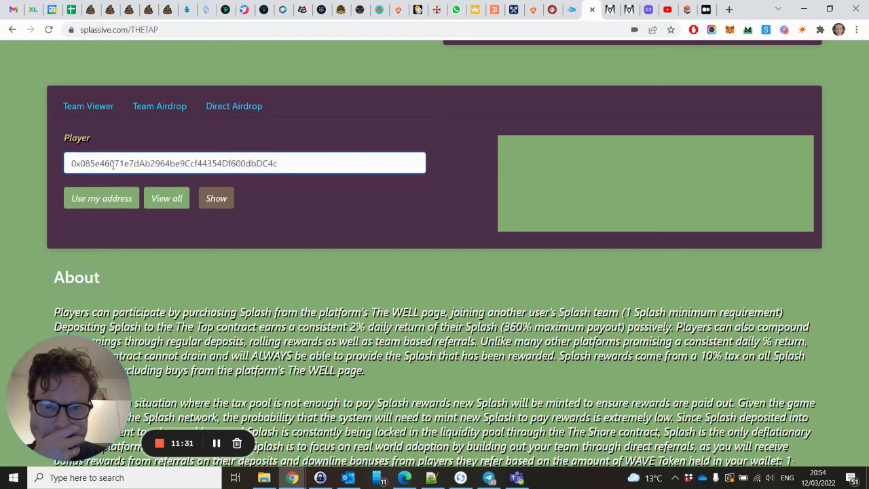
{"action": "left_click", "coordinate": [163, 204]}
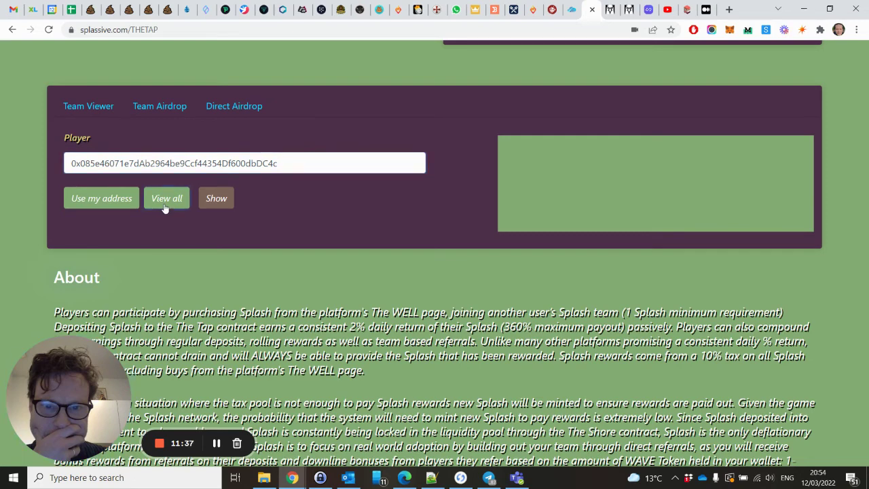
Check the wallet's AVAX balance in MetaMask, then bring up the Team Airdrop form
{"action": "left_click", "coordinate": [729, 30]}
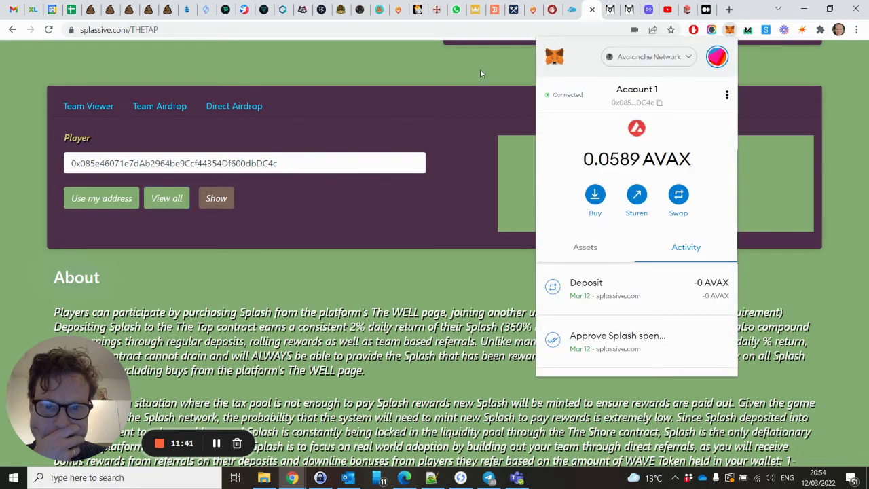
{"action": "left_click", "coordinate": [480, 69]}
{"action": "left_click", "coordinate": [211, 205]}
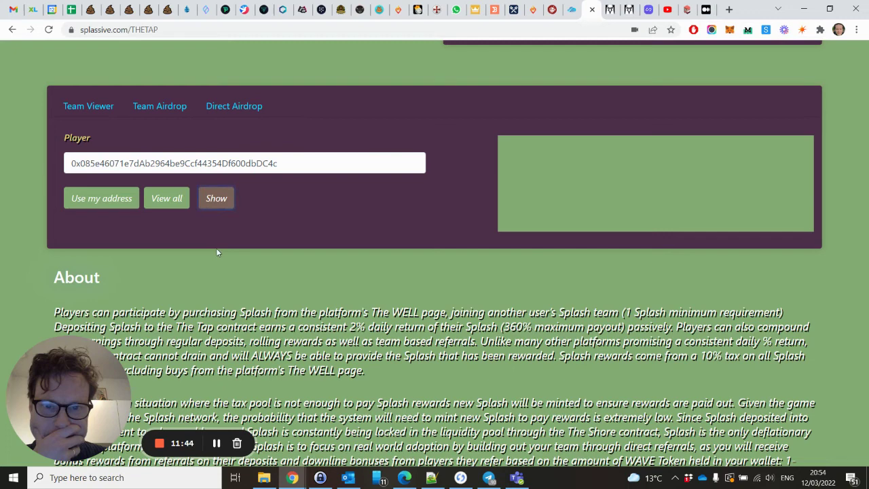
{"action": "left_click", "coordinate": [159, 109]}
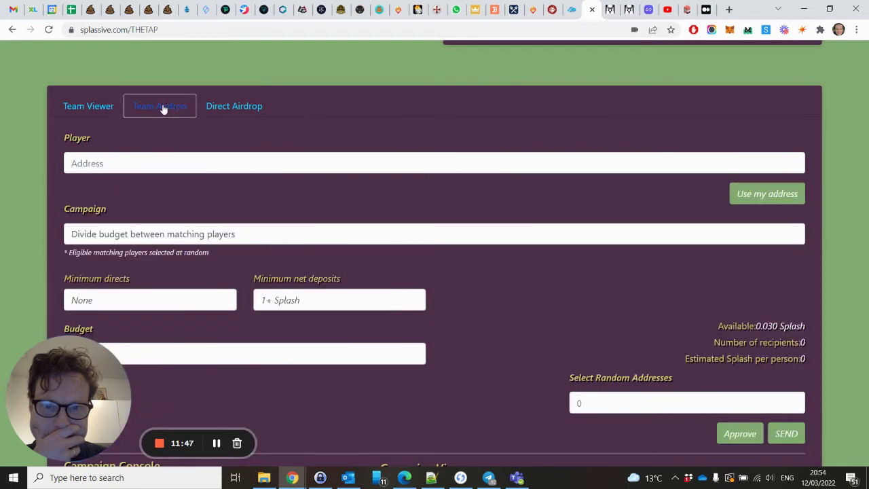
Fill the Team Airdrop player field with your own address via Use my address
{"action": "left_click", "coordinate": [107, 109]}
{"action": "scroll", "coordinate": [273, 112], "scroll_direction": "down", "scroll_amount": 4}
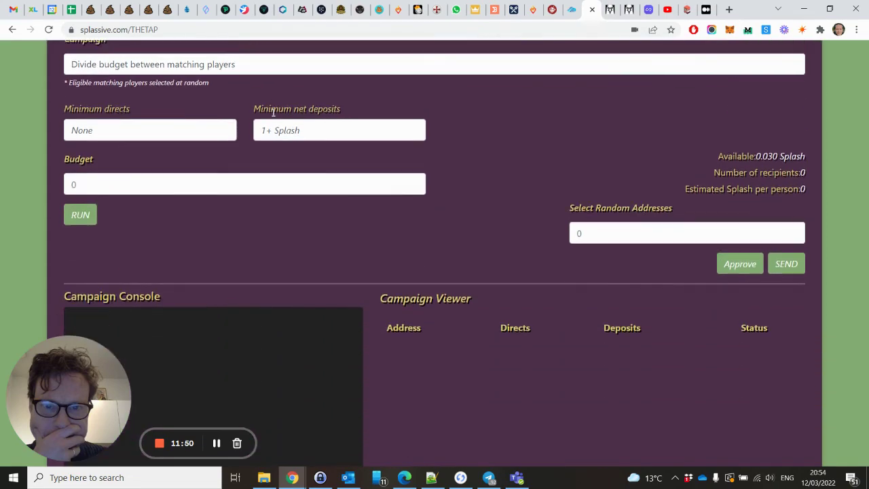
{"action": "scroll", "coordinate": [272, 112], "scroll_direction": "down", "scroll_amount": 2}
{"action": "scroll", "coordinate": [272, 113], "scroll_direction": "up", "scroll_amount": 4}
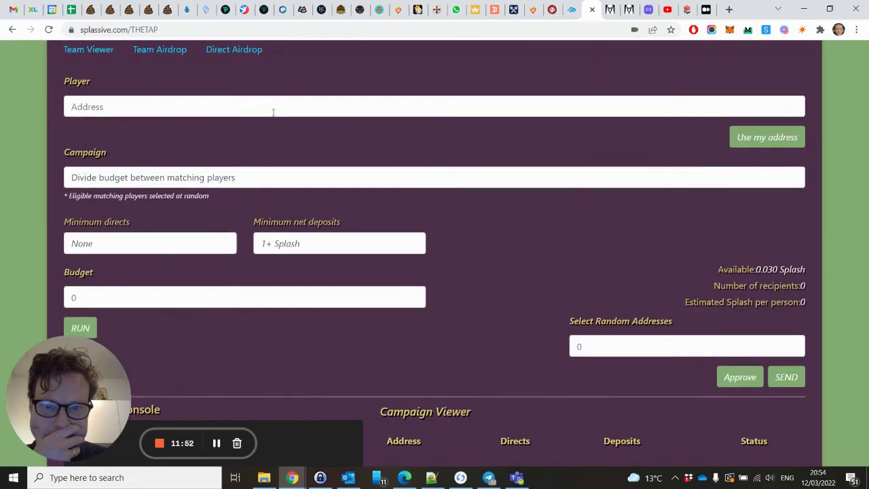
{"action": "scroll", "coordinate": [273, 112], "scroll_direction": "up", "scroll_amount": 3}
{"action": "scroll", "coordinate": [273, 113], "scroll_direction": "down", "scroll_amount": 2}
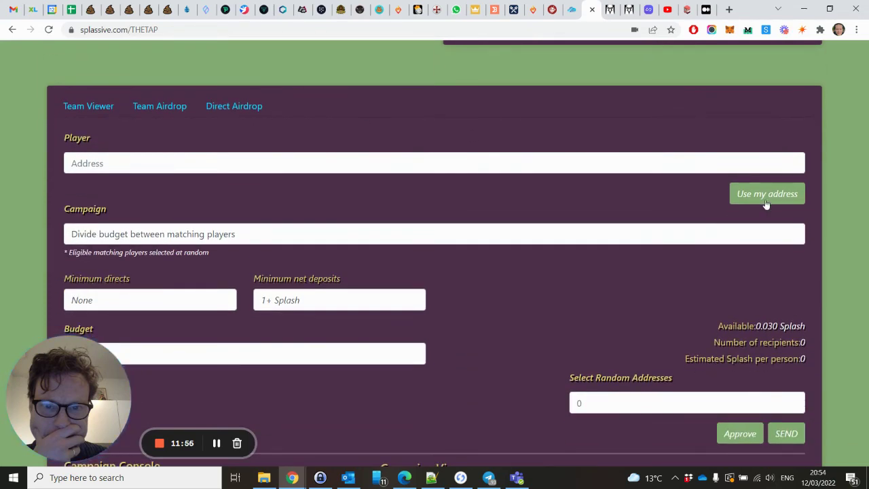
{"action": "left_click", "coordinate": [766, 203]}
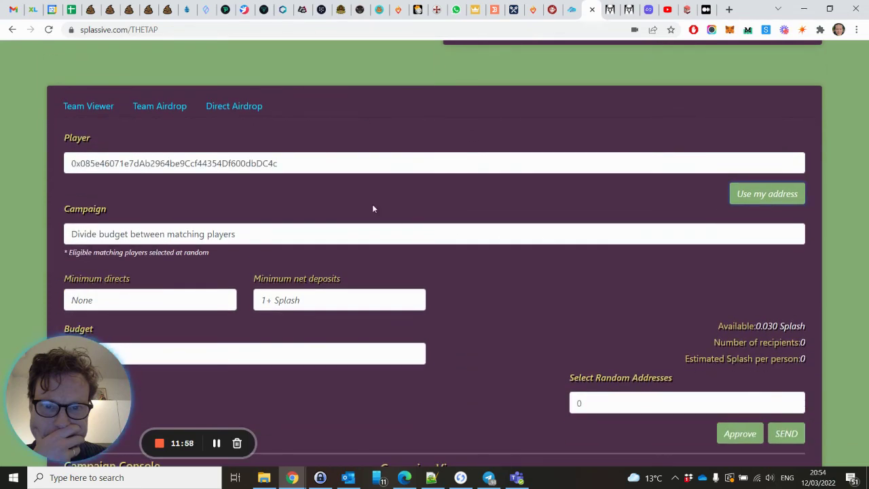
Run the campaign with budget 1 and dismiss the insufficient Splash balance warning
{"action": "scroll", "coordinate": [373, 208], "scroll_direction": "down", "scroll_amount": 1}
{"action": "scroll", "coordinate": [373, 209], "scroll_direction": "down", "scroll_amount": 1}
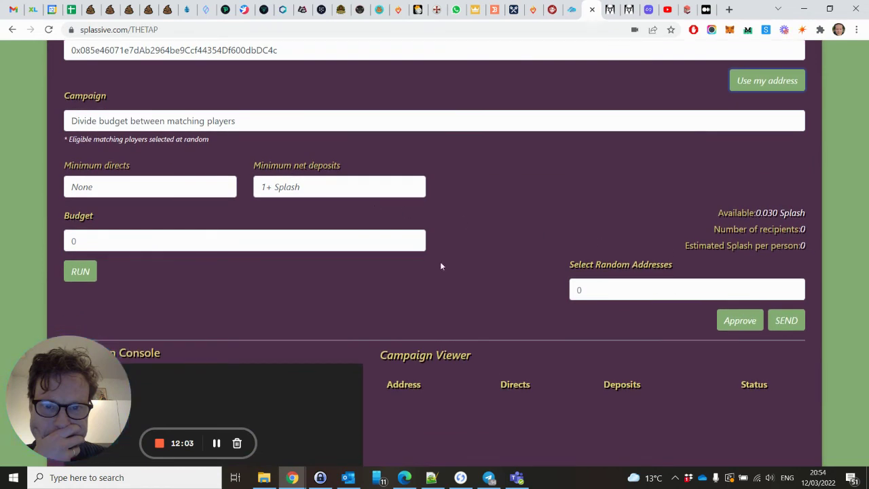
{"action": "left_click", "coordinate": [109, 247]}
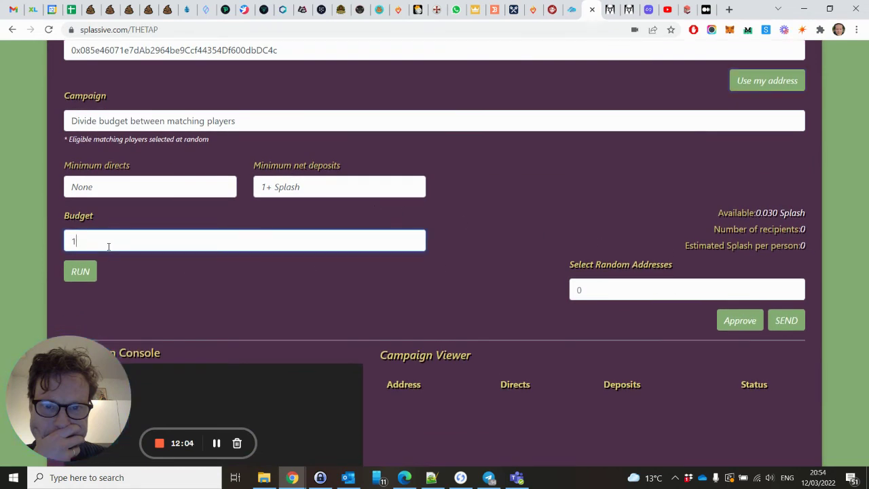
{"action": "type", "text": "1"}
{"action": "left_click", "coordinate": [80, 271]}
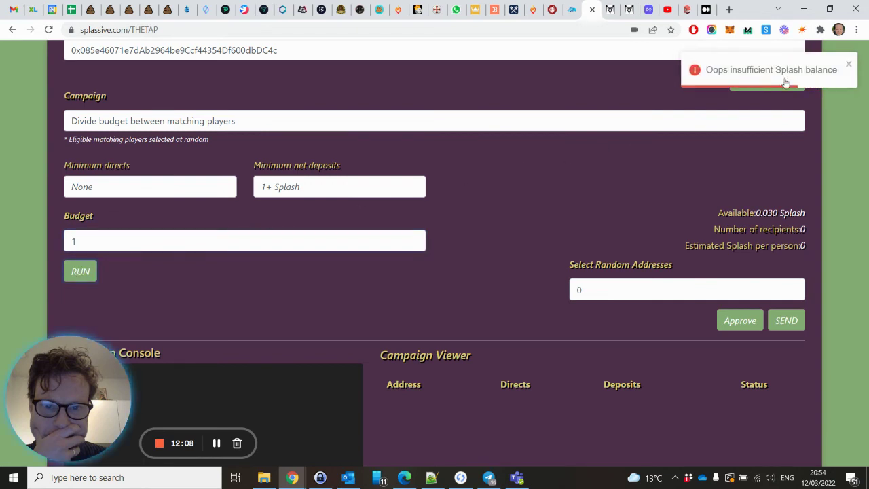
{"action": "left_click", "coordinate": [849, 68]}
Go to The Shore and scroll through its rewards, Buy and Deposit, Withdraw and STATS sections
{"action": "scroll", "coordinate": [588, 273], "scroll_direction": "up", "scroll_amount": 10}
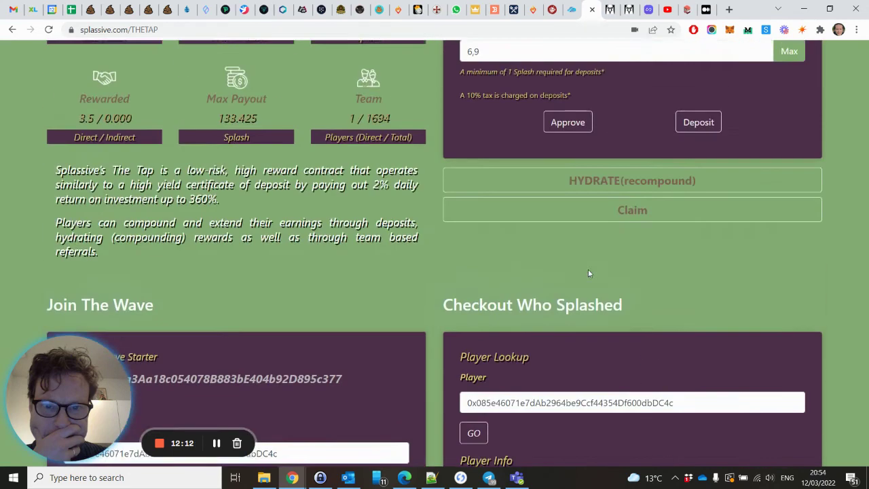
{"action": "scroll", "coordinate": [588, 273], "scroll_direction": "up", "scroll_amount": 3}
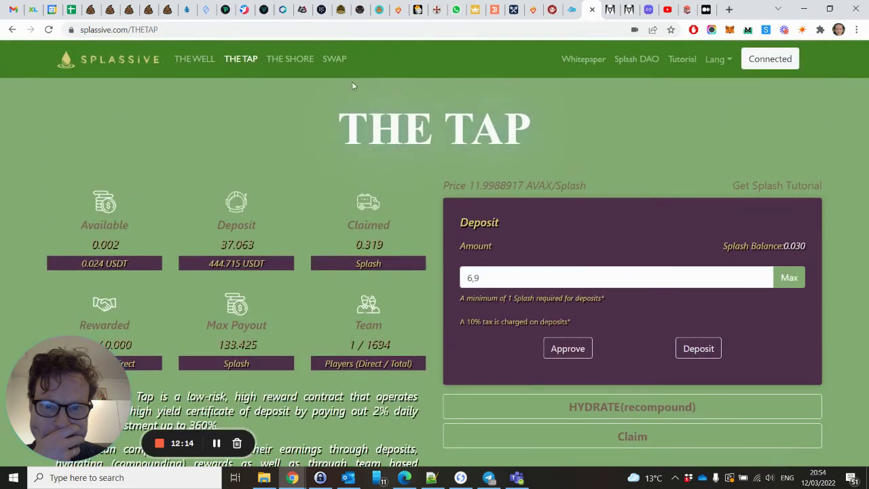
{"action": "left_click", "coordinate": [305, 67]}
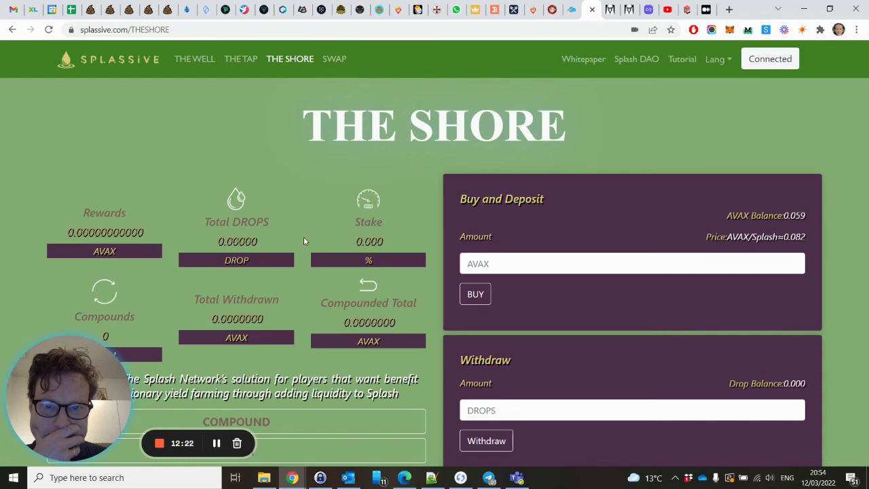
{"action": "scroll", "coordinate": [305, 241], "scroll_direction": "down", "scroll_amount": 2}
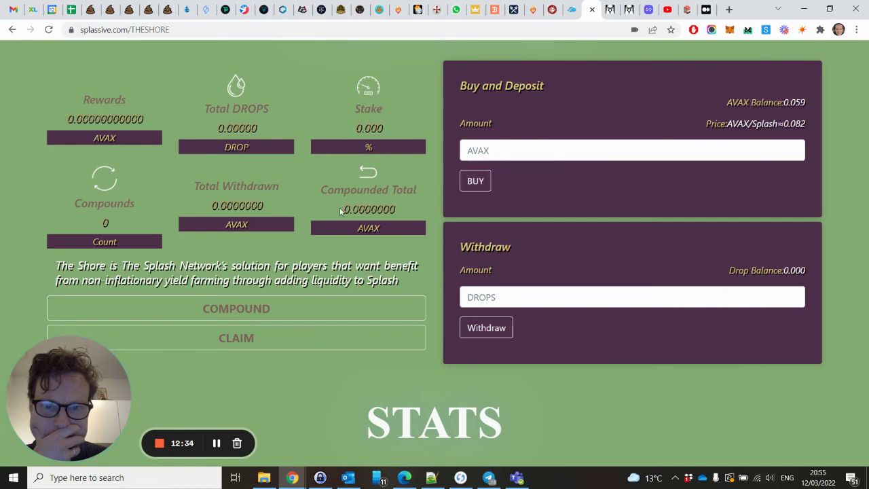
{"action": "scroll", "coordinate": [237, 189], "scroll_direction": "down", "scroll_amount": 3}
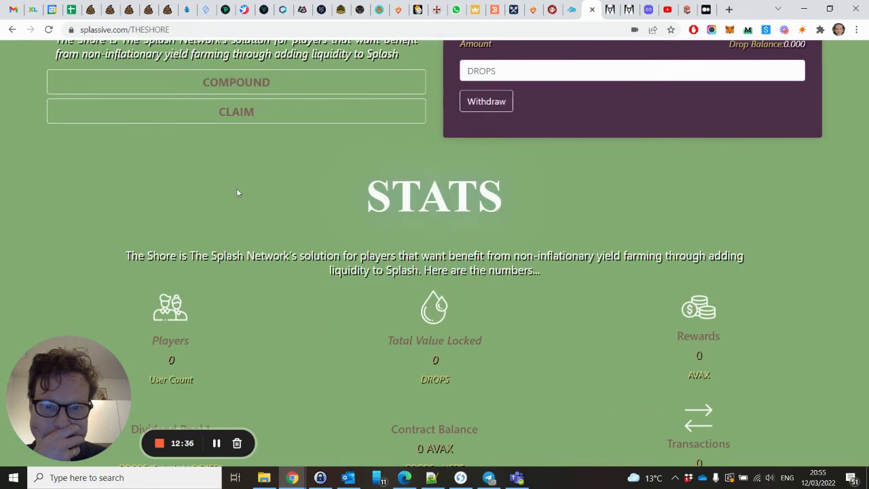
{"action": "scroll", "coordinate": [238, 193], "scroll_direction": "down", "scroll_amount": 2}
{"action": "scroll", "coordinate": [237, 193], "scroll_direction": "up", "scroll_amount": 5}
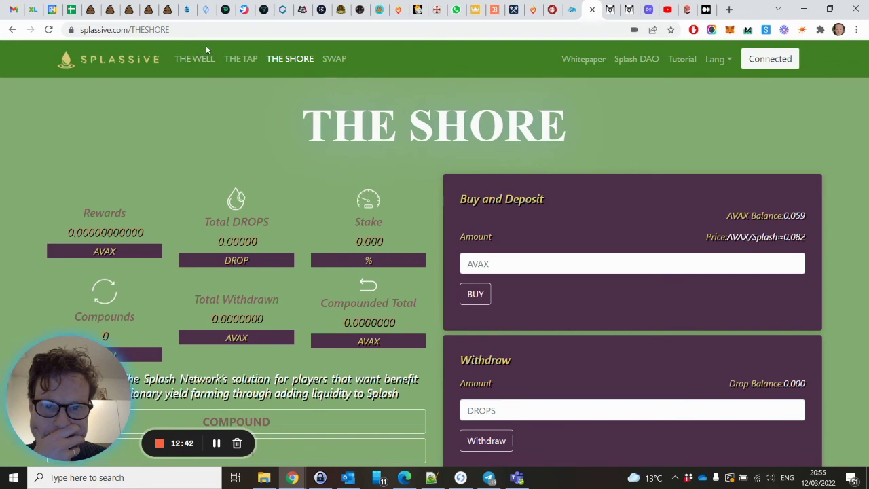
Open The Well and scroll to its Buy/Sell Splash panels, showing 0.0588951 AVAX and 0.0302025 Splash
{"action": "left_click", "coordinate": [200, 63]}
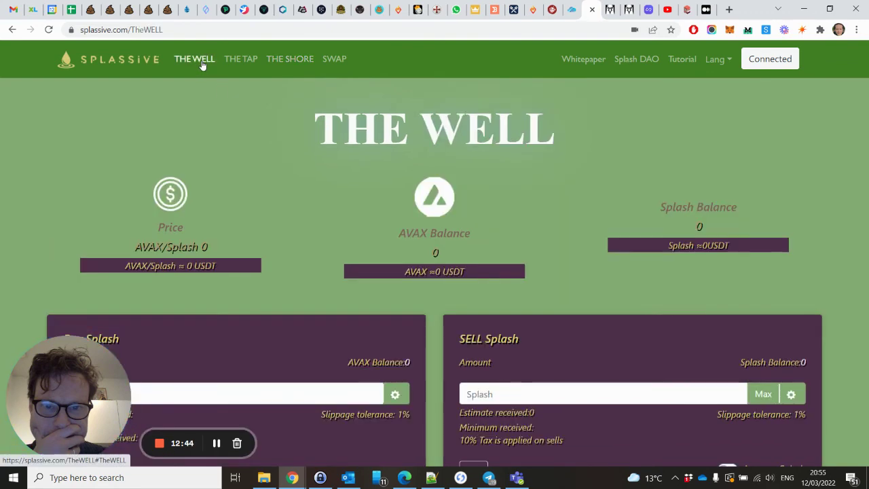
{"action": "scroll", "coordinate": [261, 160], "scroll_direction": "down", "scroll_amount": 2}
{"action": "scroll", "coordinate": [261, 161], "scroll_direction": "down", "scroll_amount": 2}
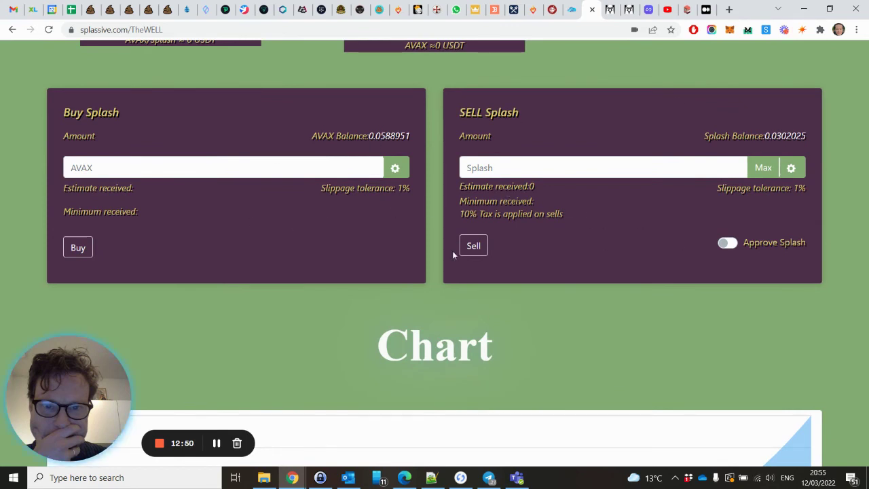
{"action": "scroll", "coordinate": [454, 254], "scroll_direction": "up", "scroll_amount": 4}
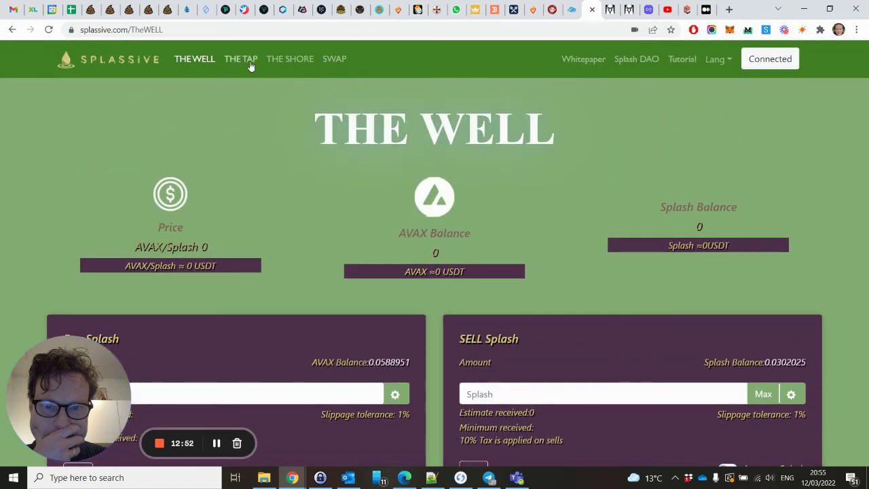
{"action": "left_click", "coordinate": [248, 64]}
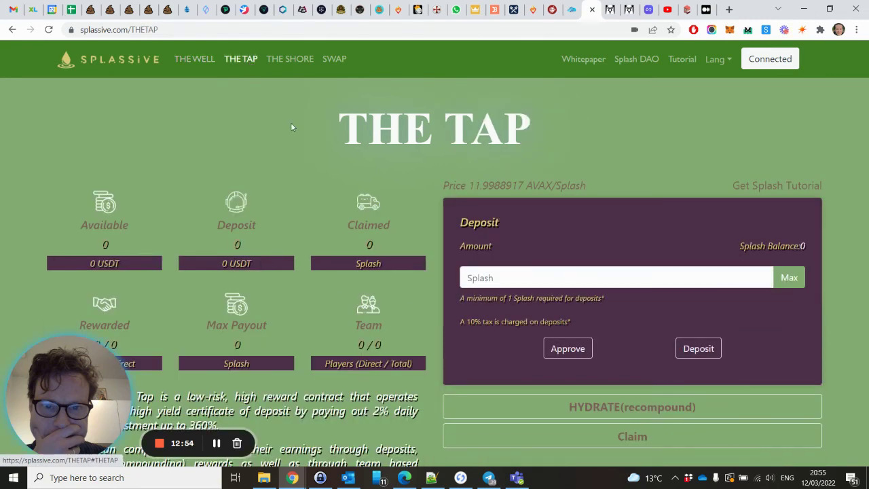
{"action": "scroll", "coordinate": [322, 175], "scroll_direction": "down", "scroll_amount": 6}
{"action": "scroll", "coordinate": [323, 177], "scroll_direction": "down", "scroll_amount": 3}
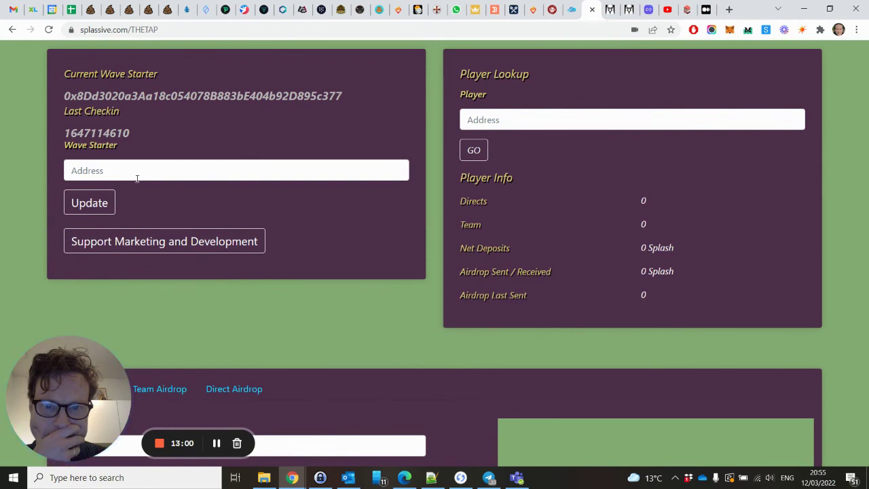
{"action": "scroll", "coordinate": [137, 179], "scroll_direction": "up", "scroll_amount": 9}
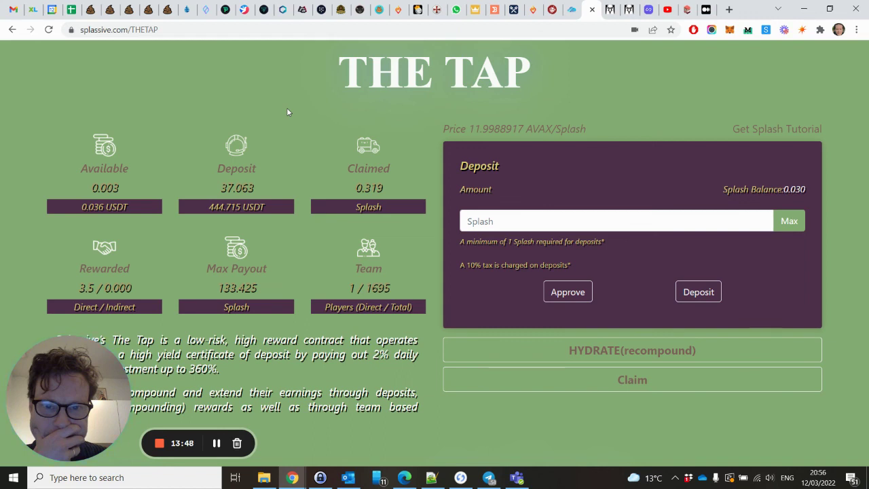
{"action": "scroll", "coordinate": [287, 111], "scroll_direction": "up", "scroll_amount": 1}
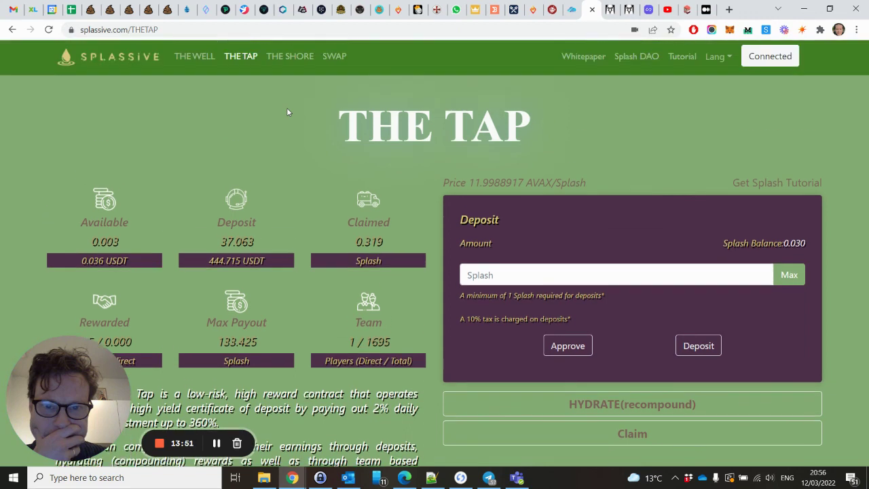